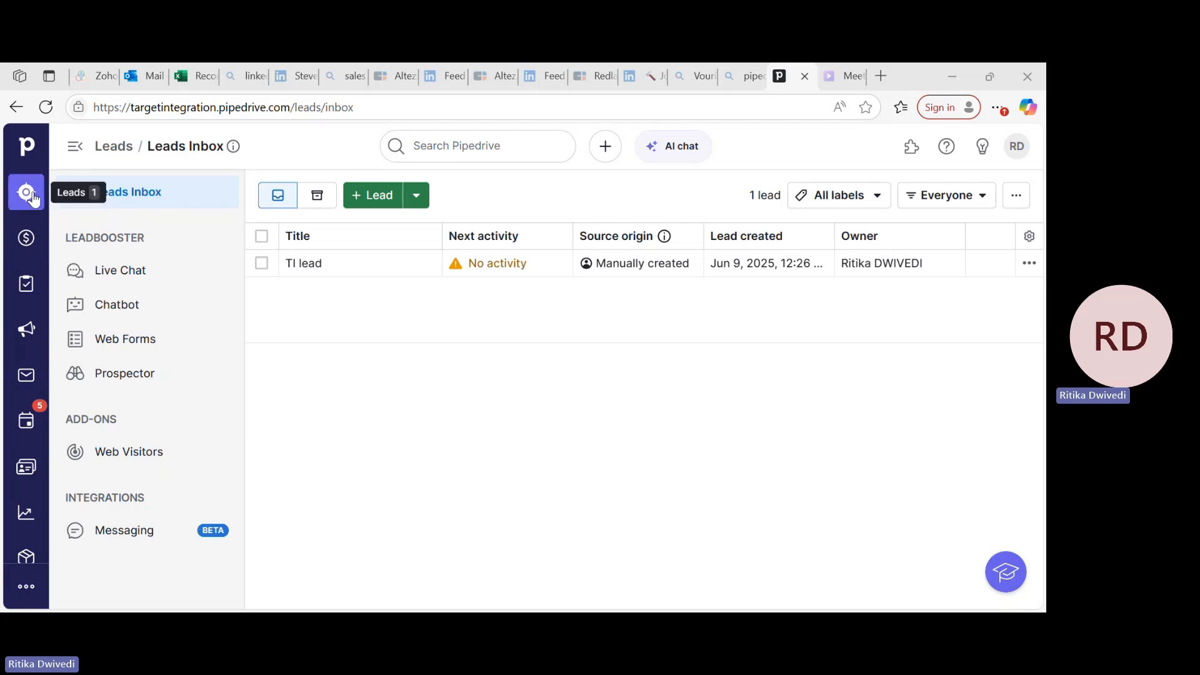
Open the Leads Inbox and look over the new lead form and its data import option, then close the form.
click(32, 198)
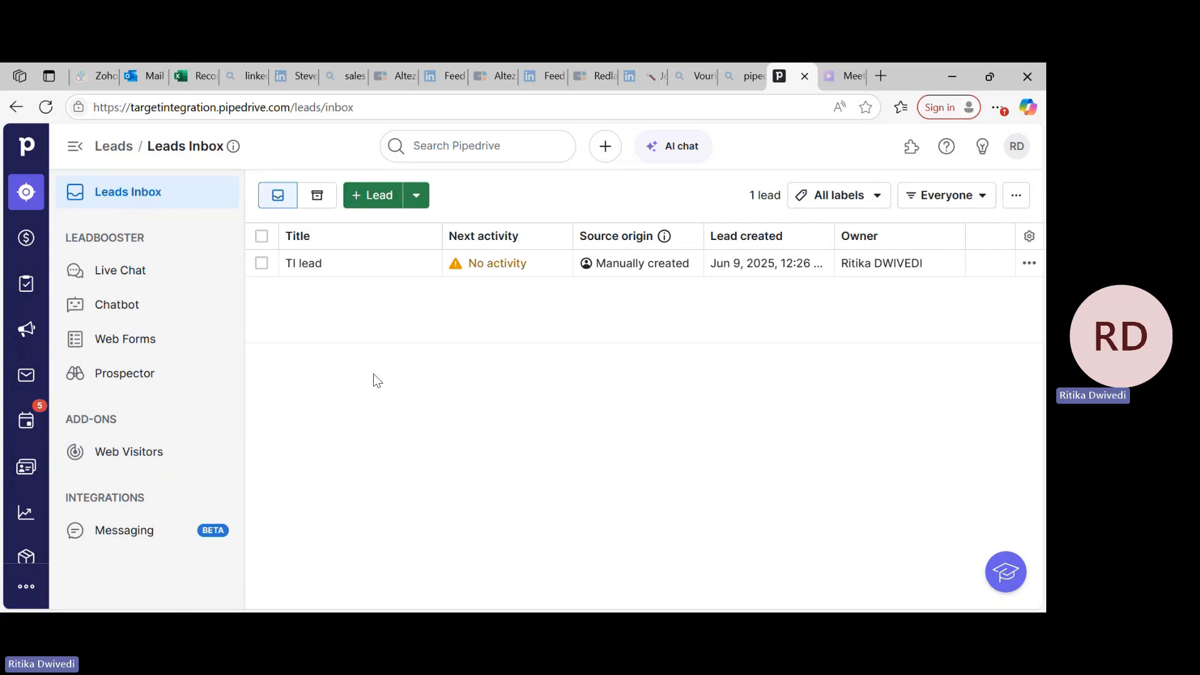
click(370, 201)
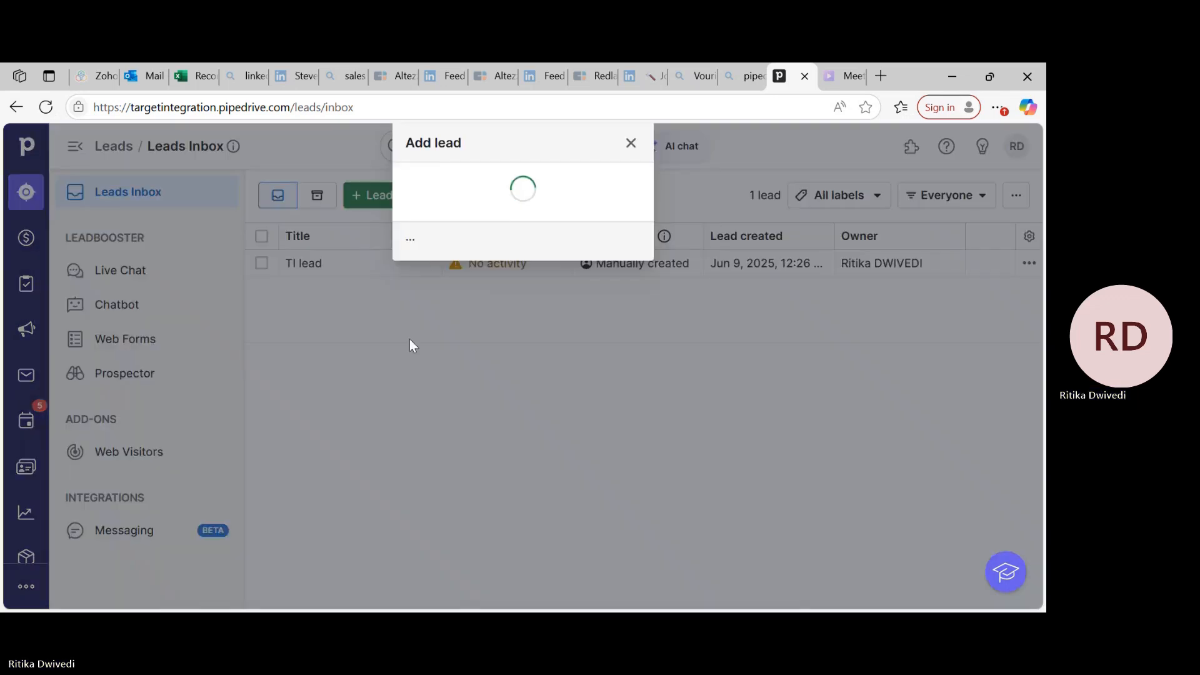
scroll(361, 509, down, 4)
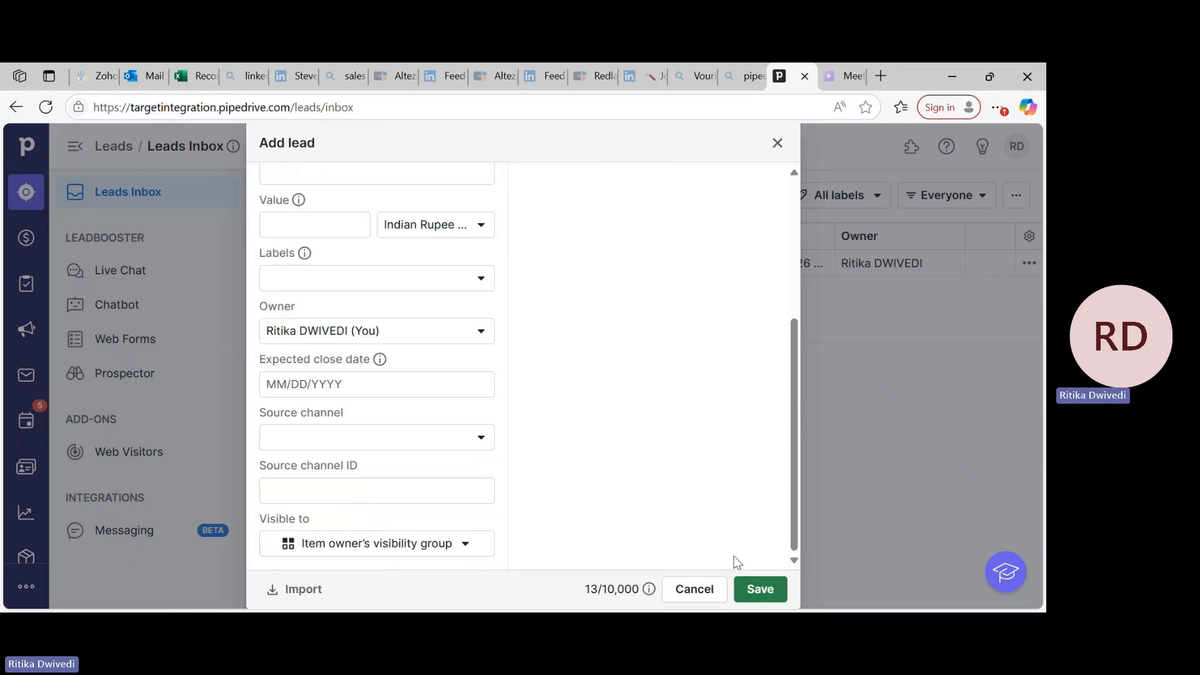
click(288, 591)
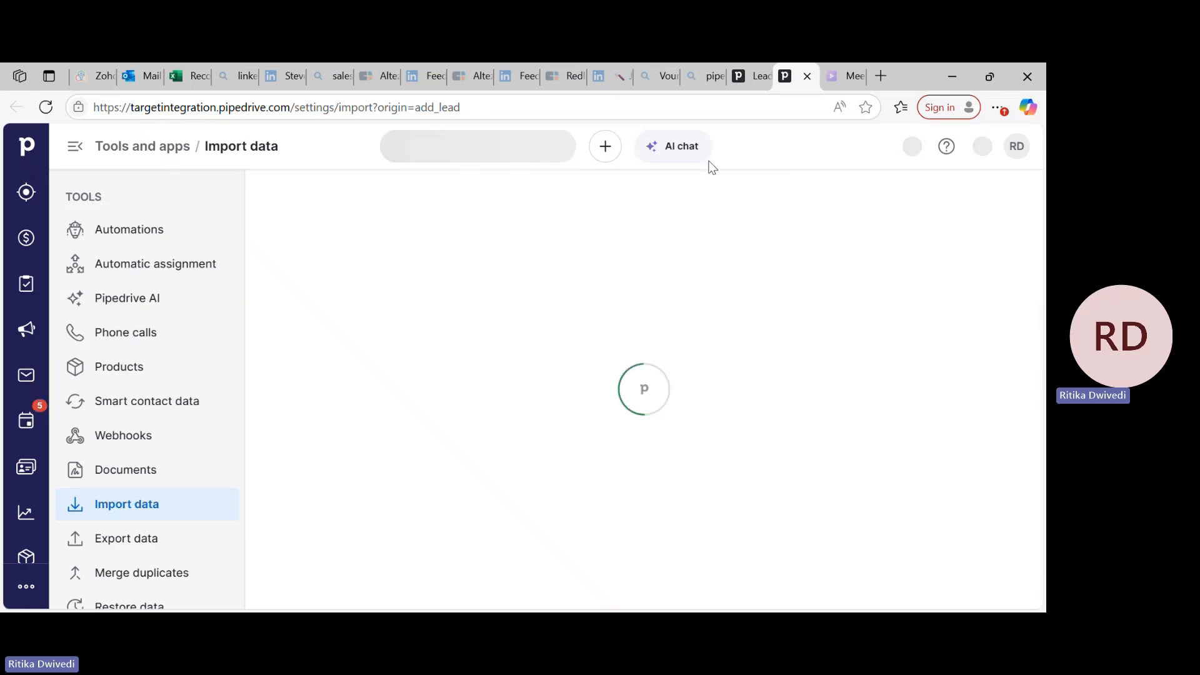
click(769, 76)
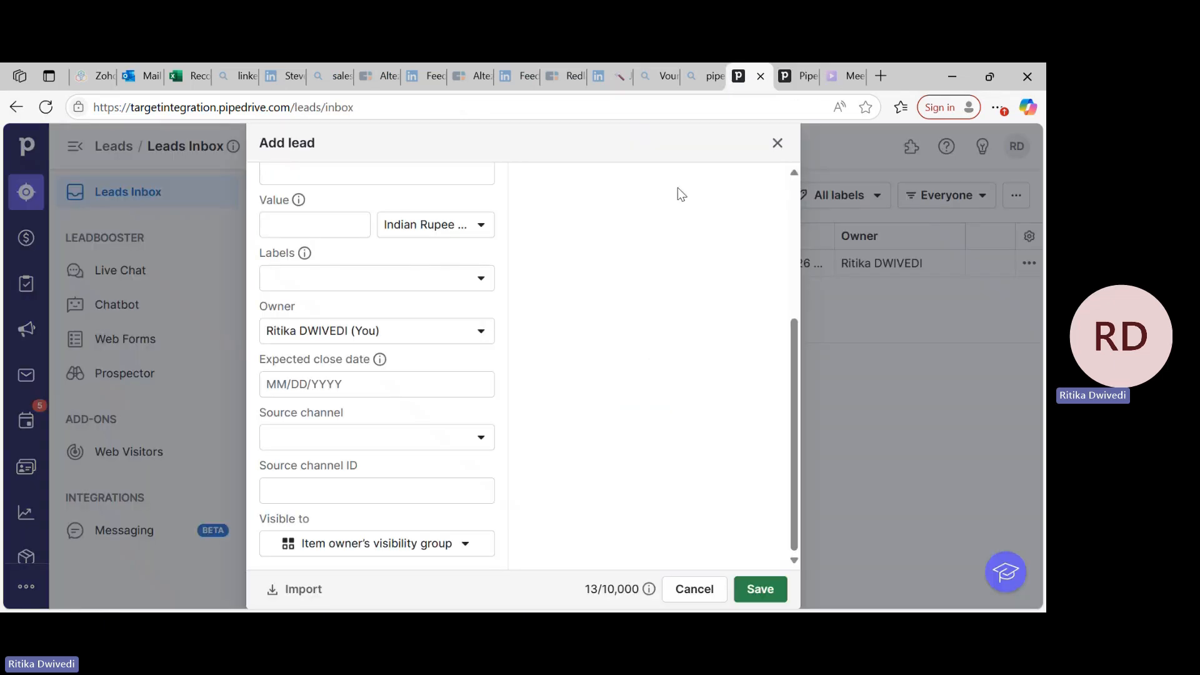
click(778, 144)
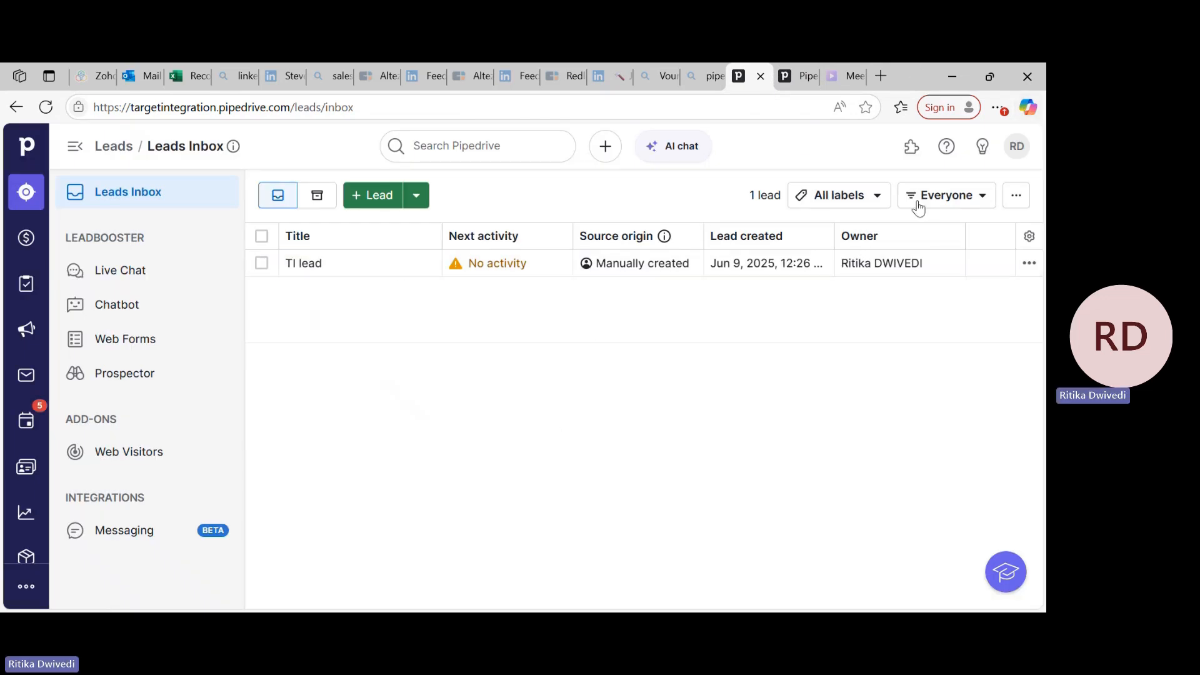
Review the lead list's available columns and its label filter options.
click(1030, 237)
scroll(826, 432, down, 3)
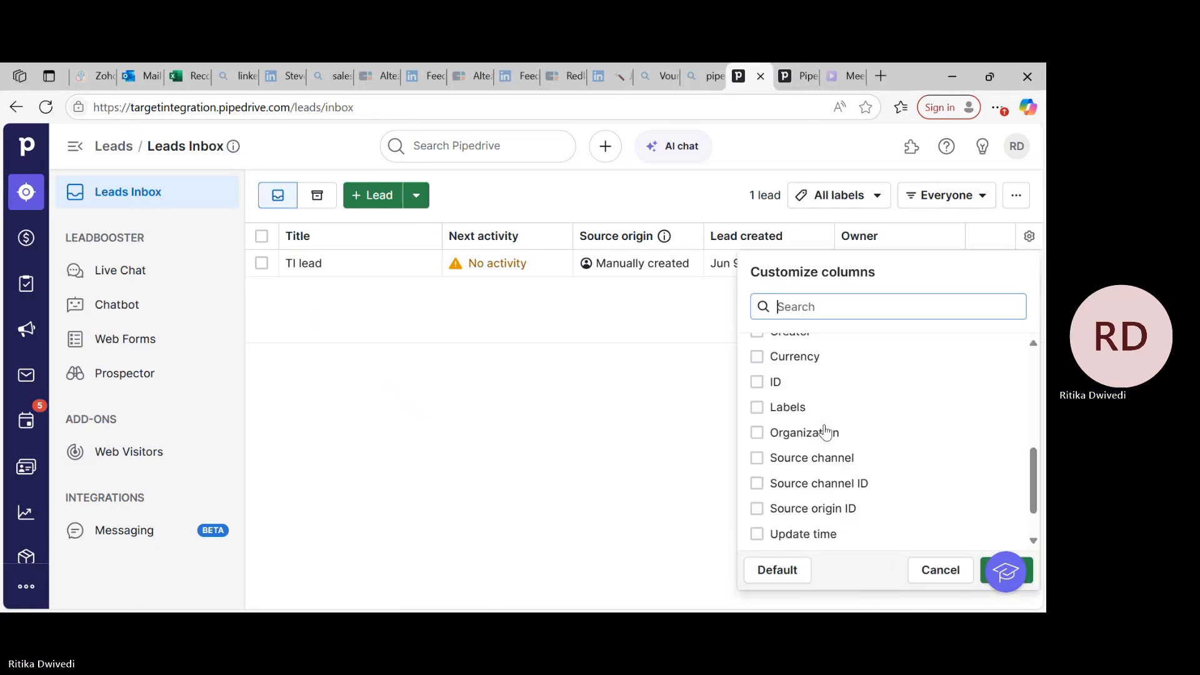
scroll(824, 431, up, 5)
scroll(823, 438, down, 6)
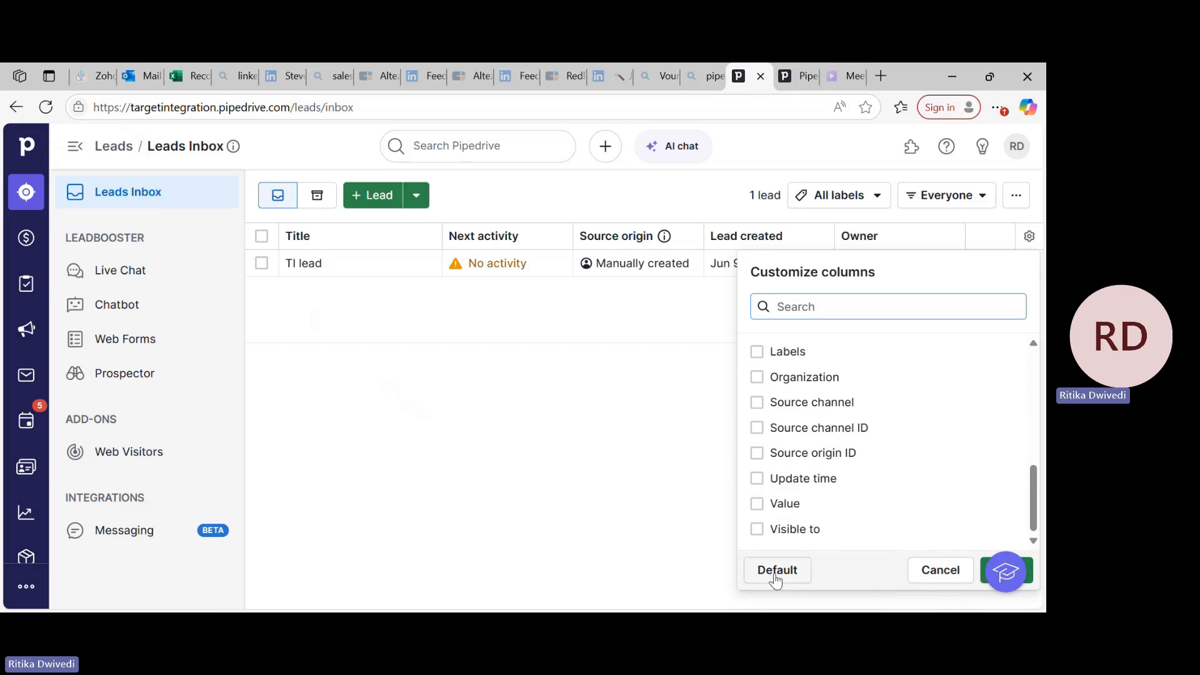
click(613, 467)
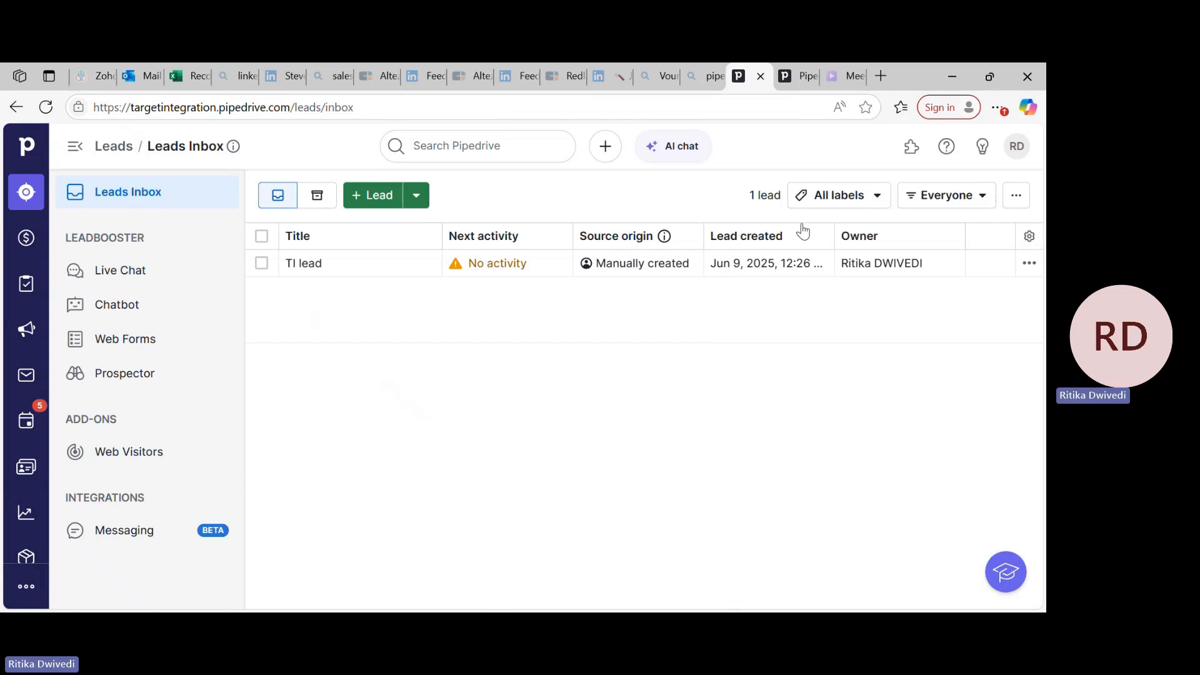
click(864, 197)
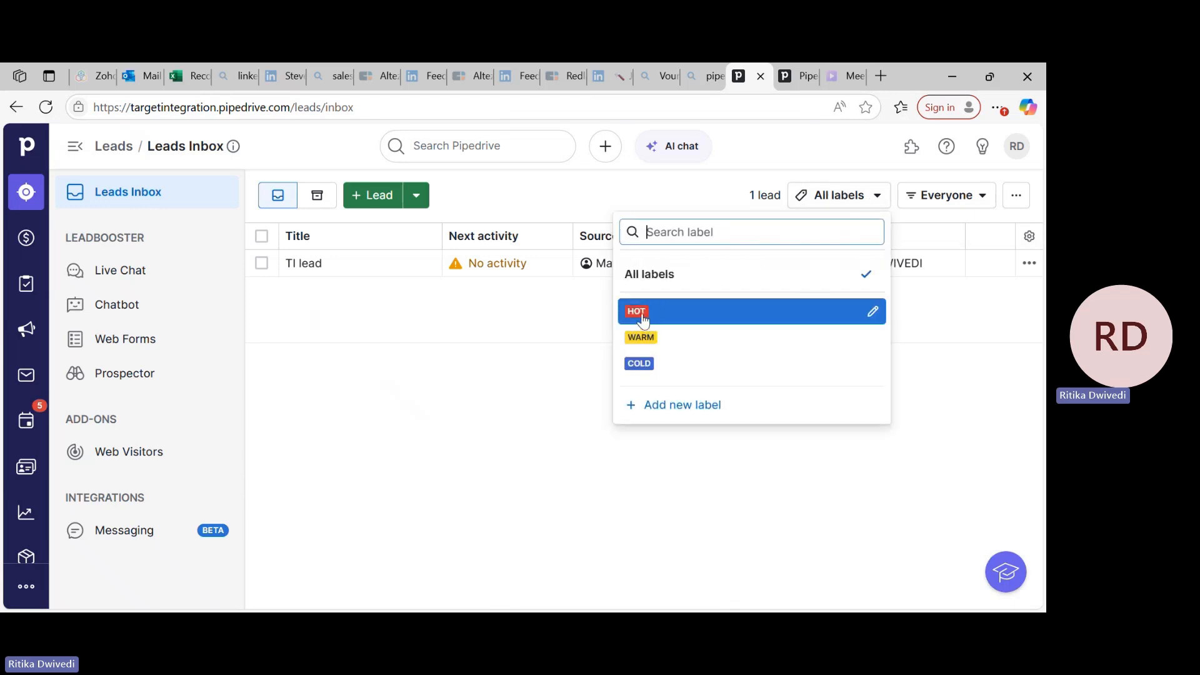
click(586, 383)
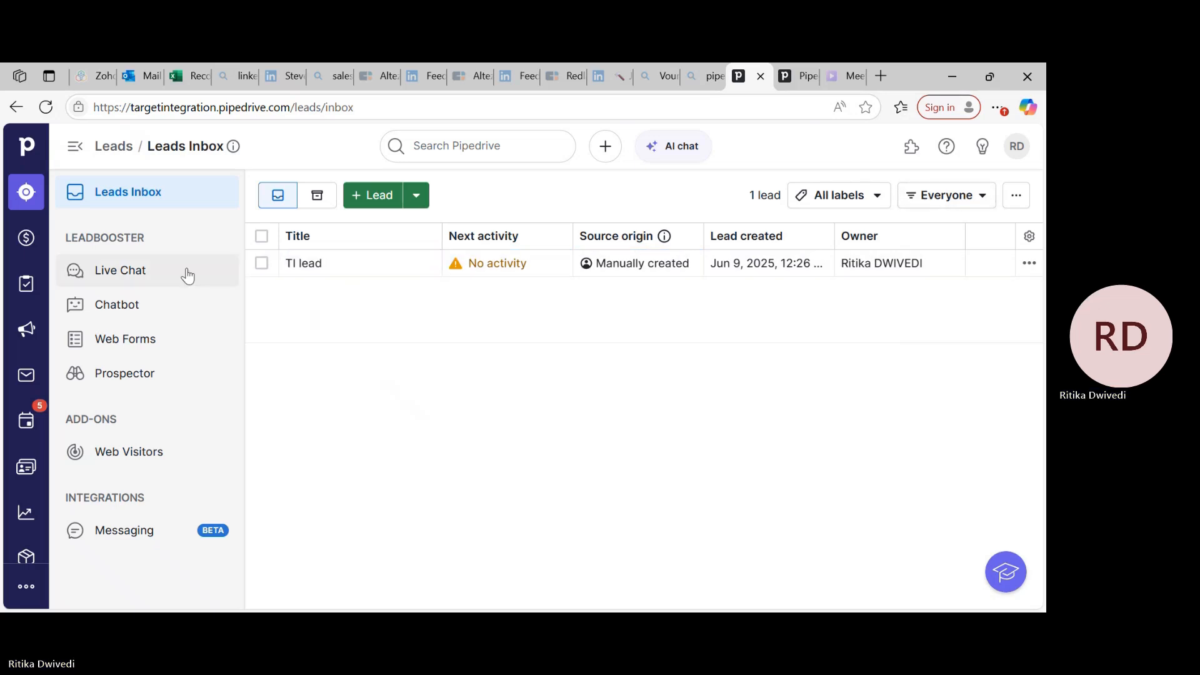
Open the deals pipeline and examine its Qualified, Contact Made and Demo Scheduled stages.
click(21, 239)
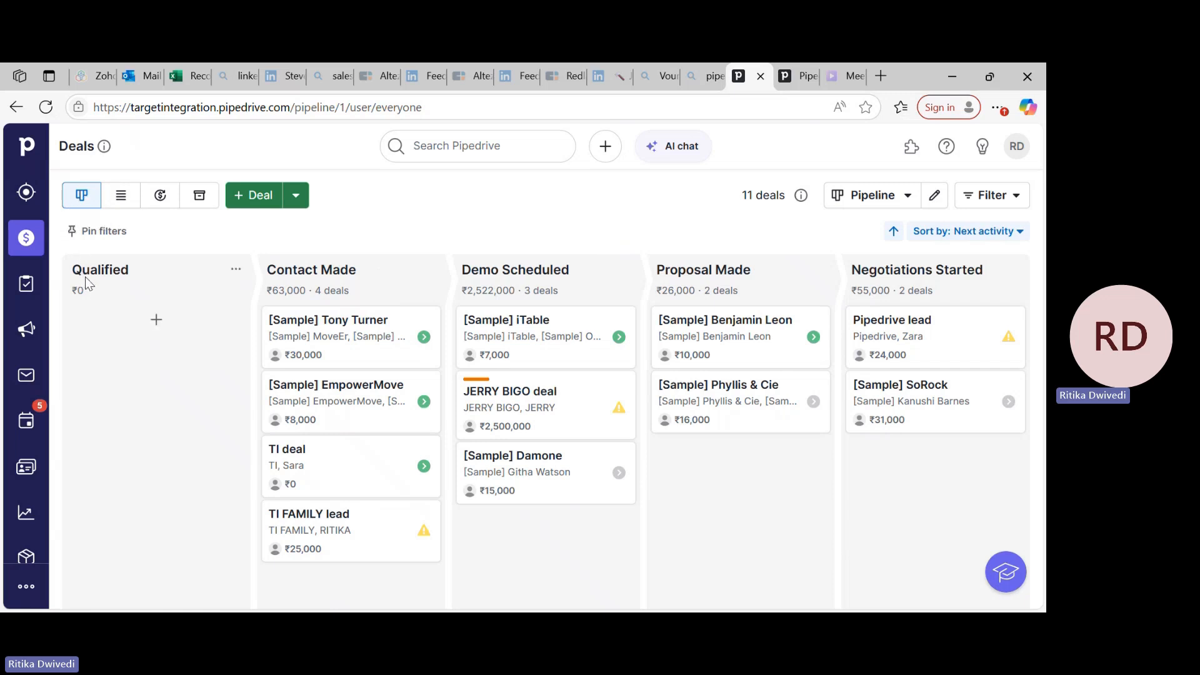
drag(73, 269, 135, 258)
click(270, 269)
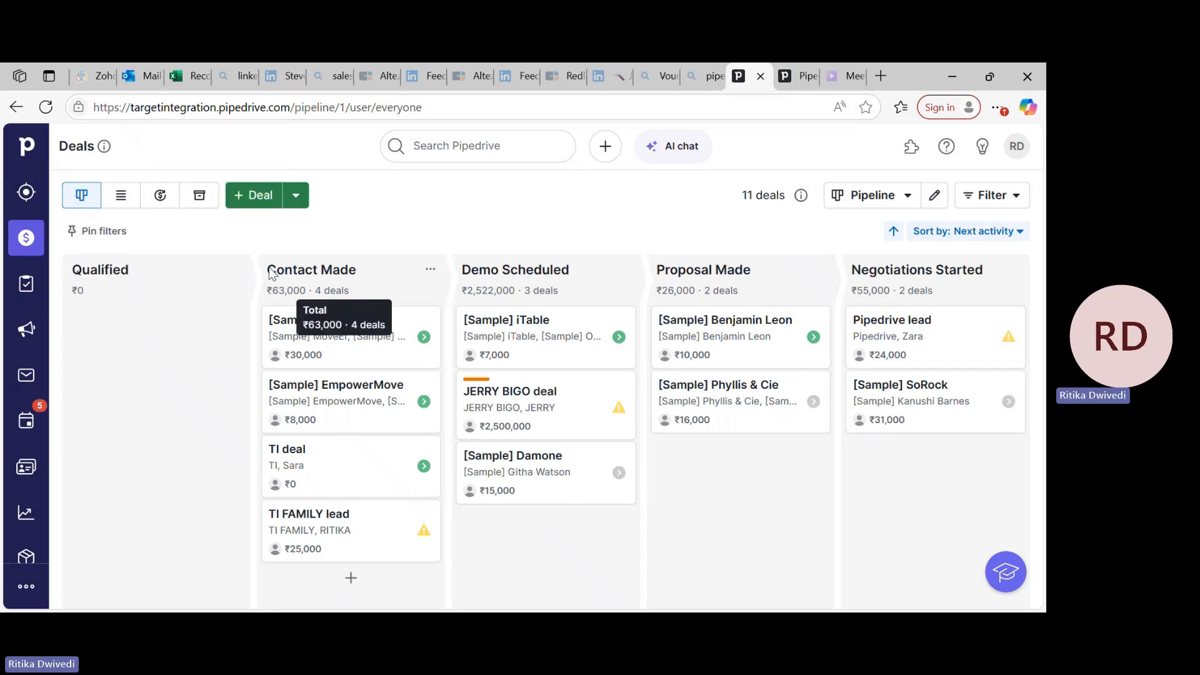
drag(270, 274, 610, 268)
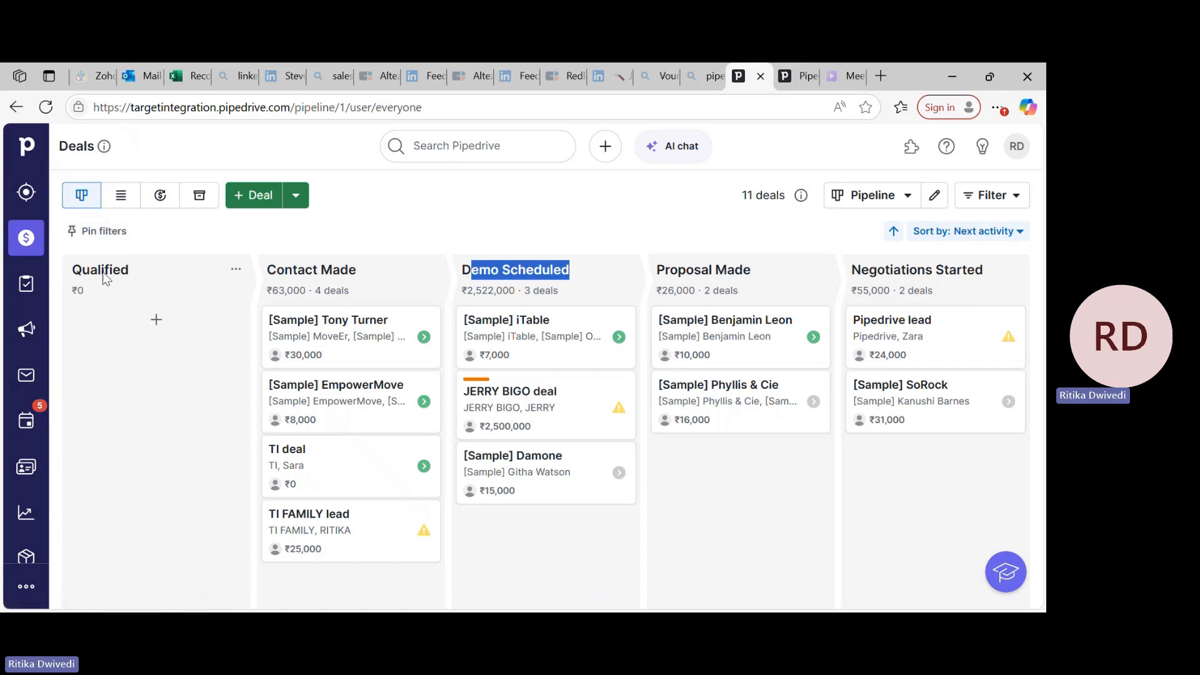
click(77, 273)
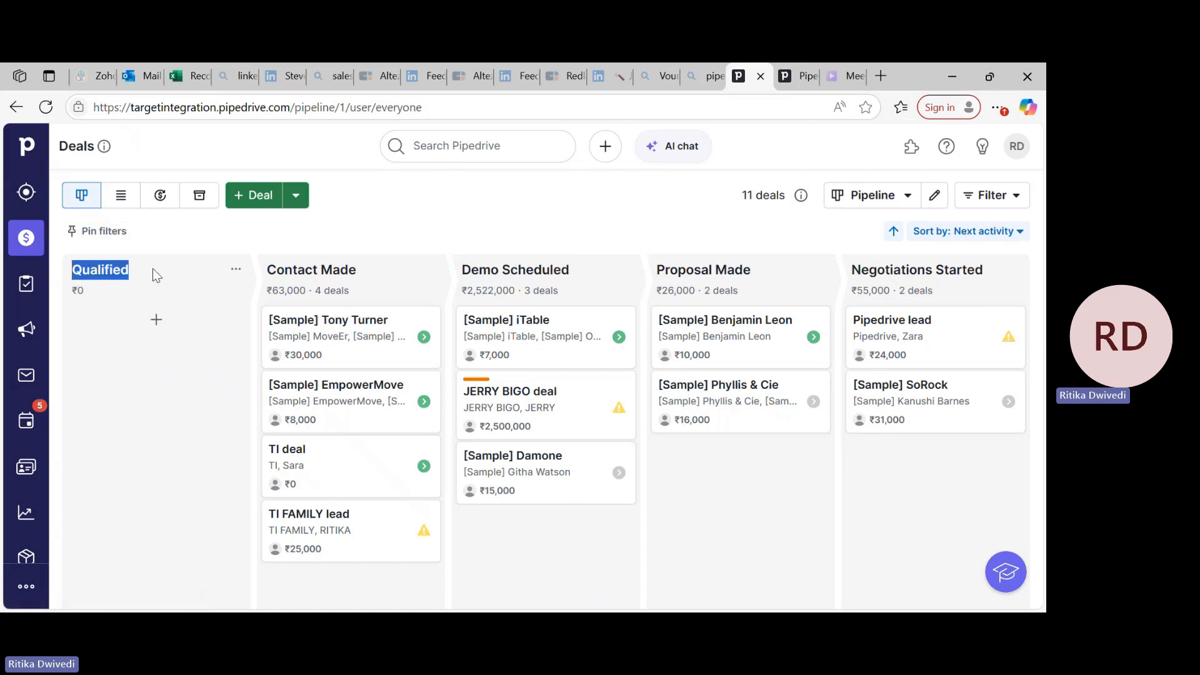
click(150, 236)
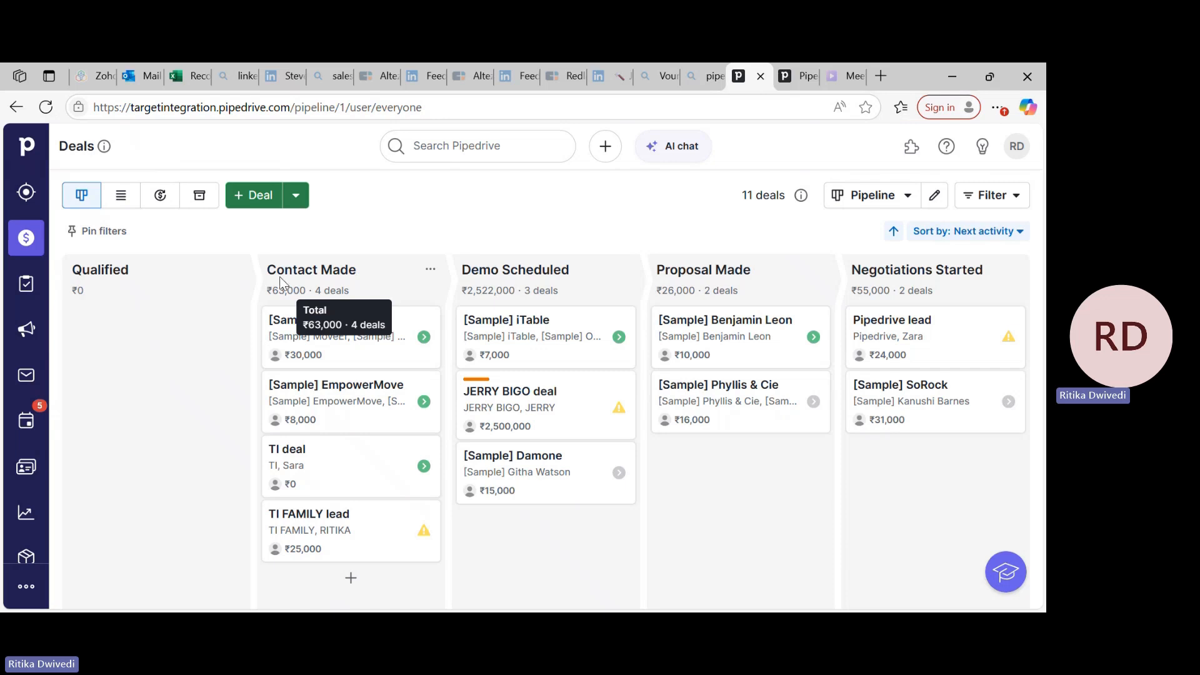
drag(264, 272, 388, 264)
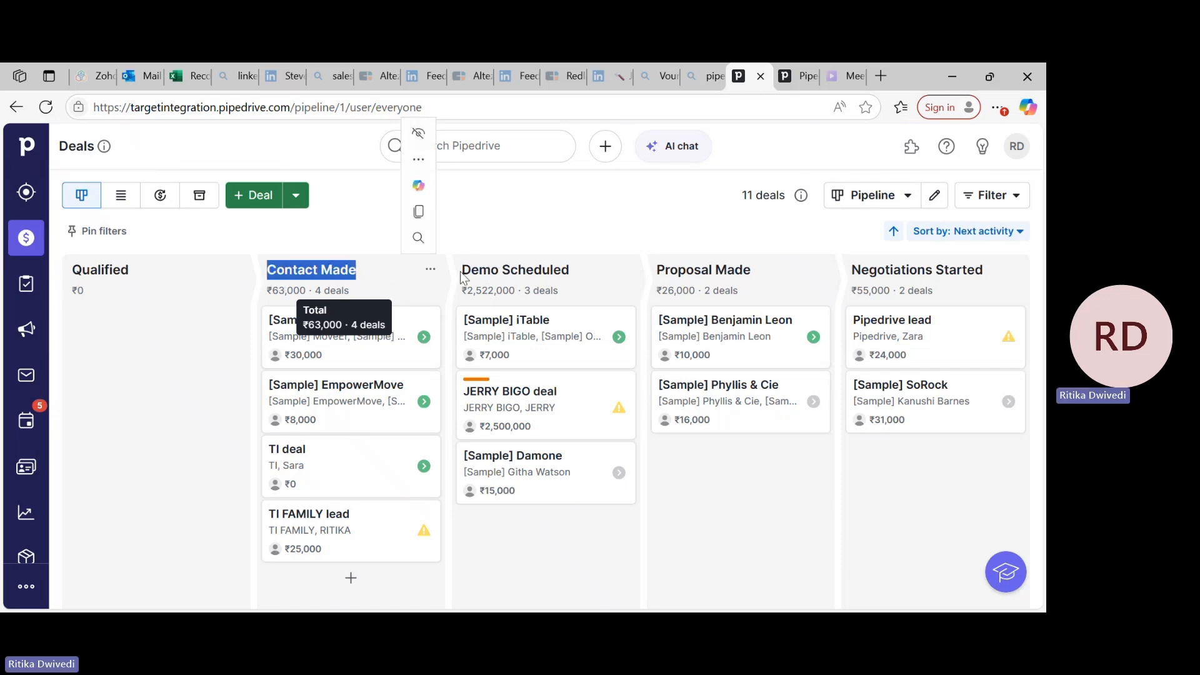
drag(456, 271, 573, 265)
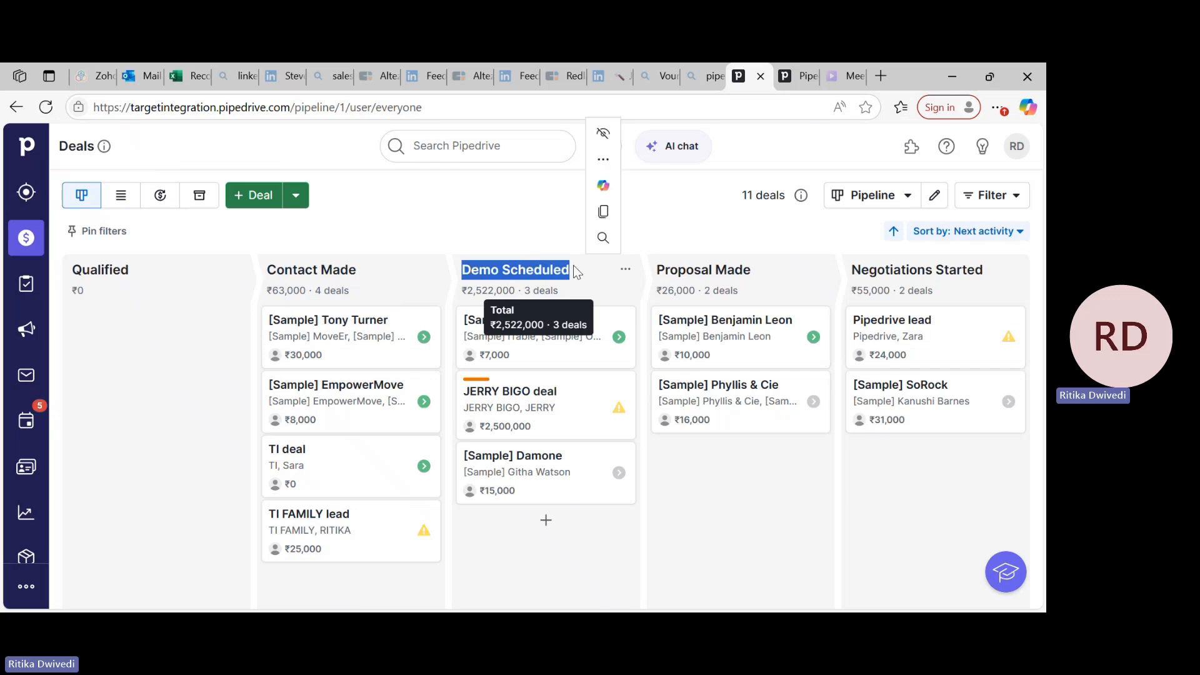
click(542, 237)
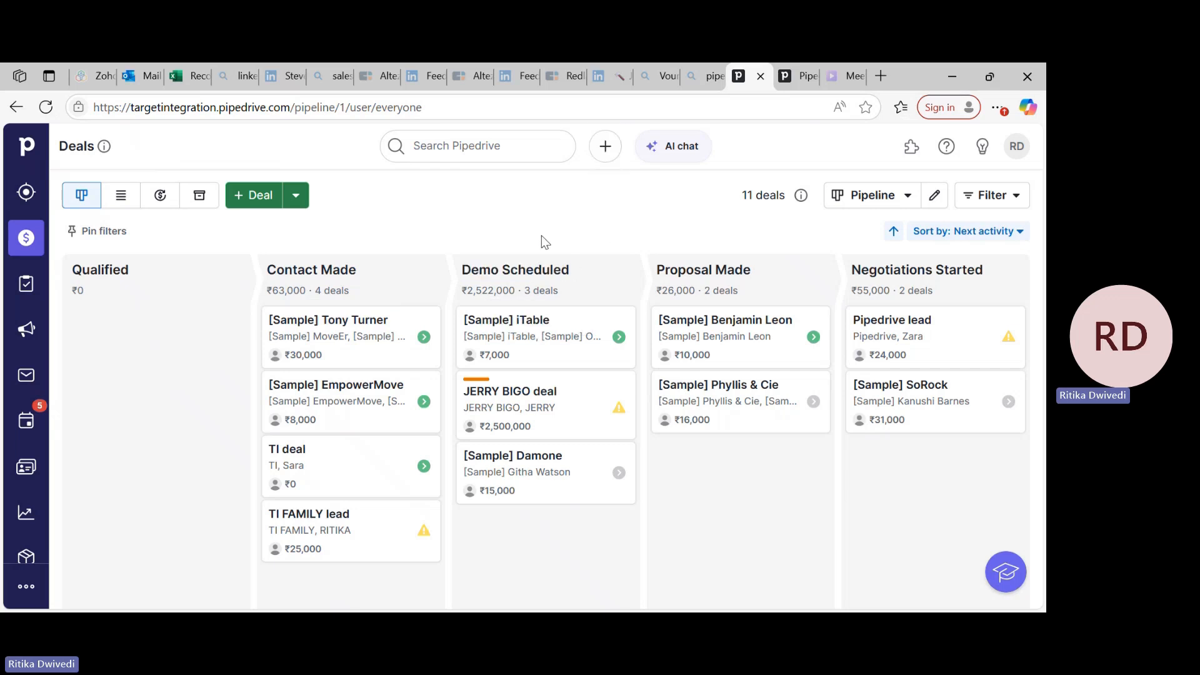
drag(574, 267, 467, 279)
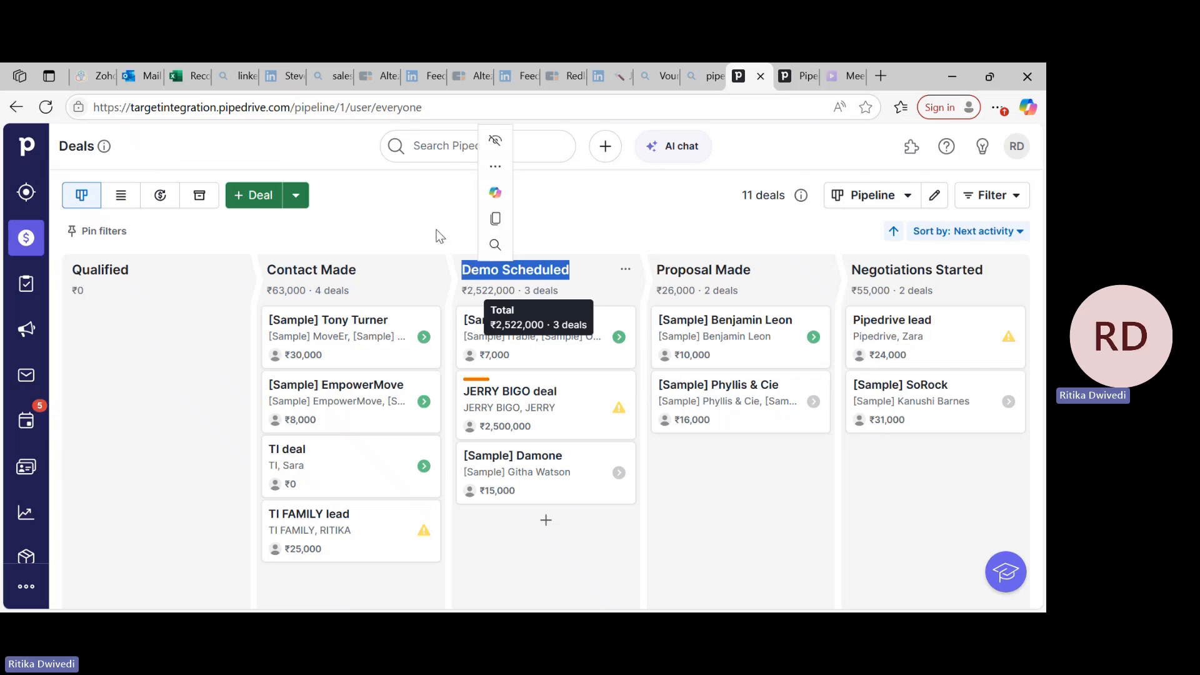
click(454, 242)
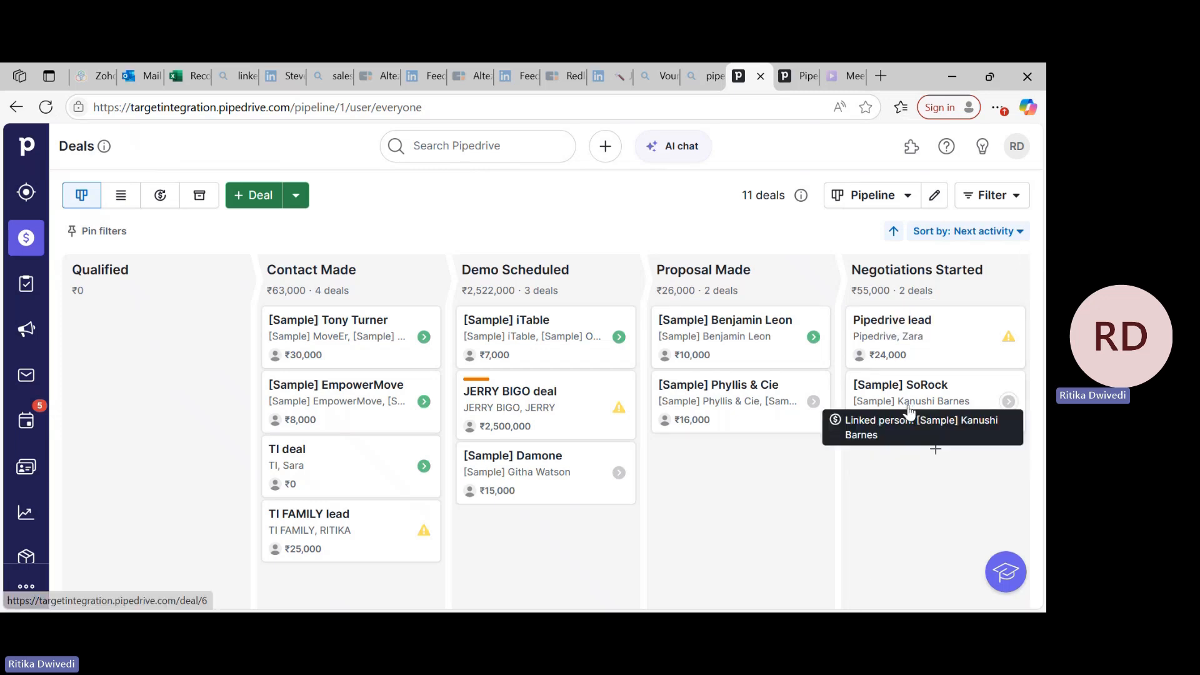
Start a new deal and enter the contact person's name as a new contact.
click(257, 204)
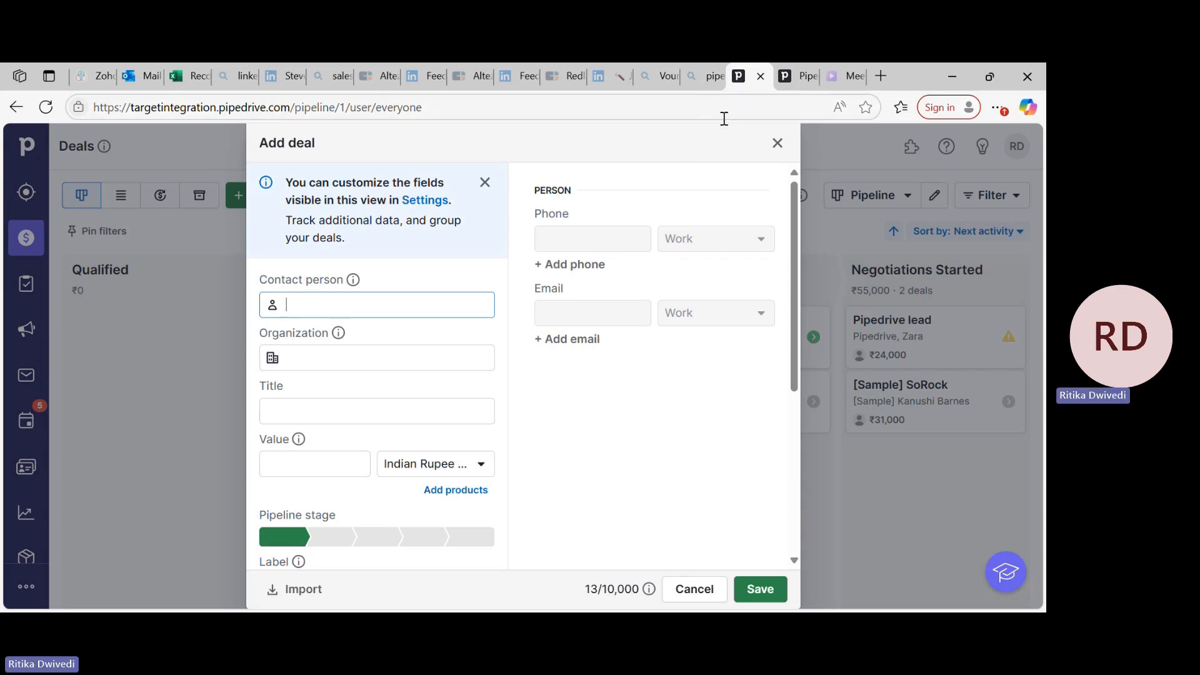
click(777, 143)
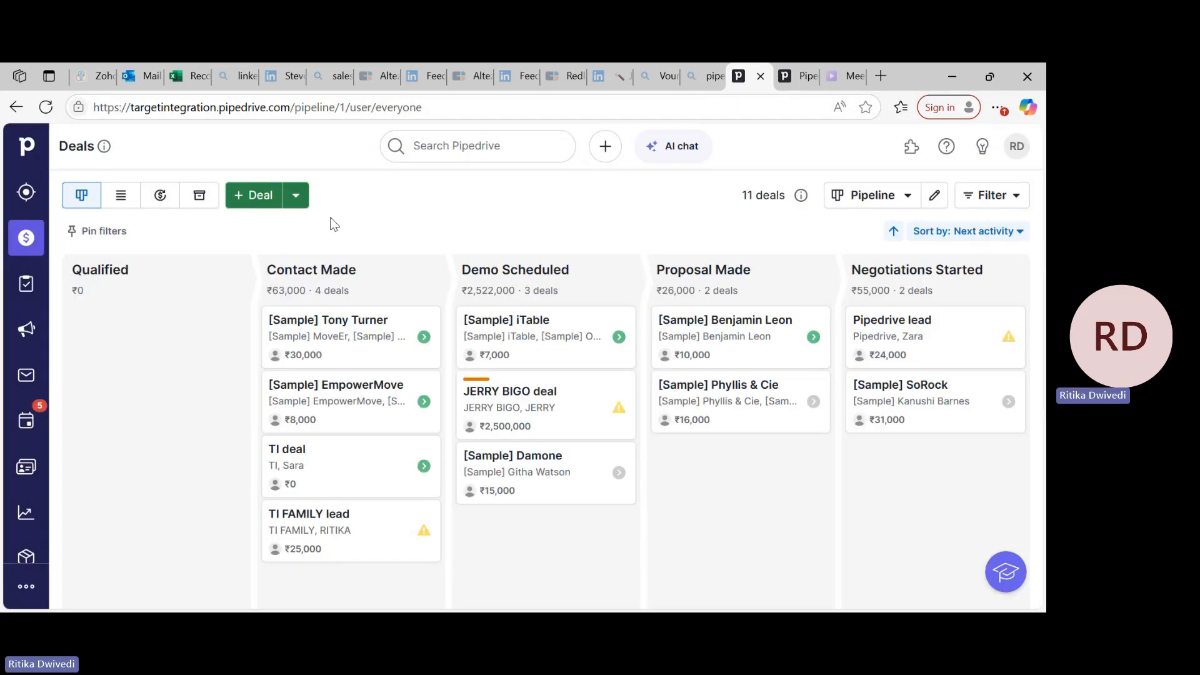
click(255, 199)
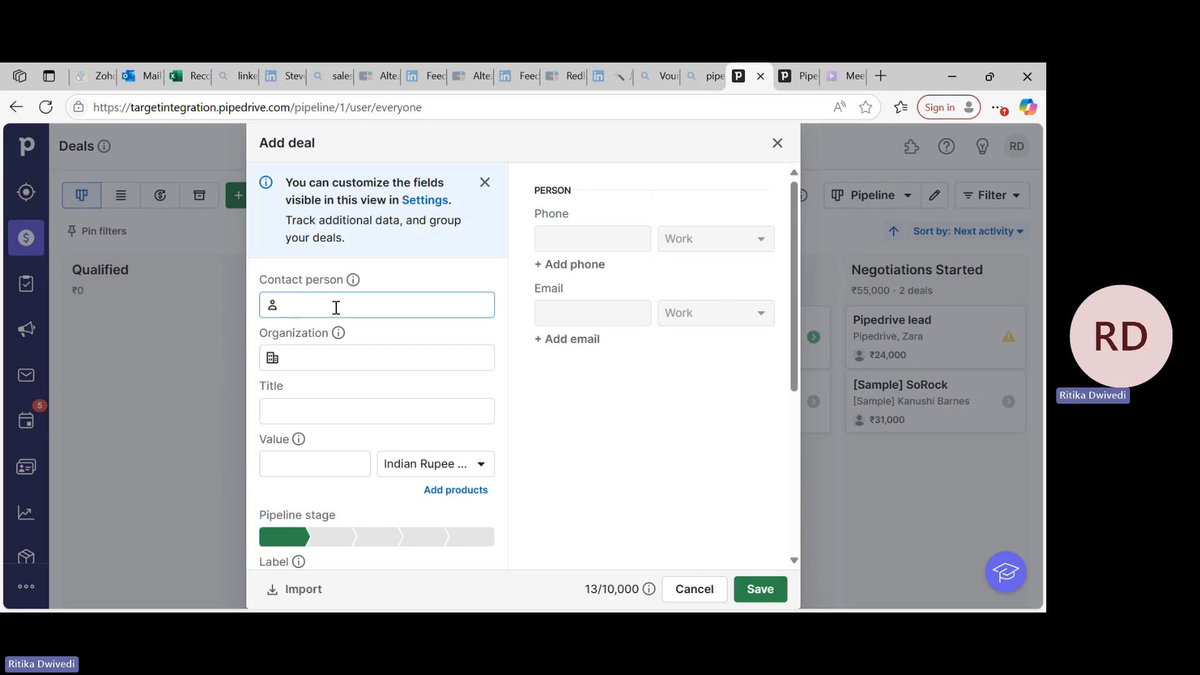
text(RIA)
click(537, 449)
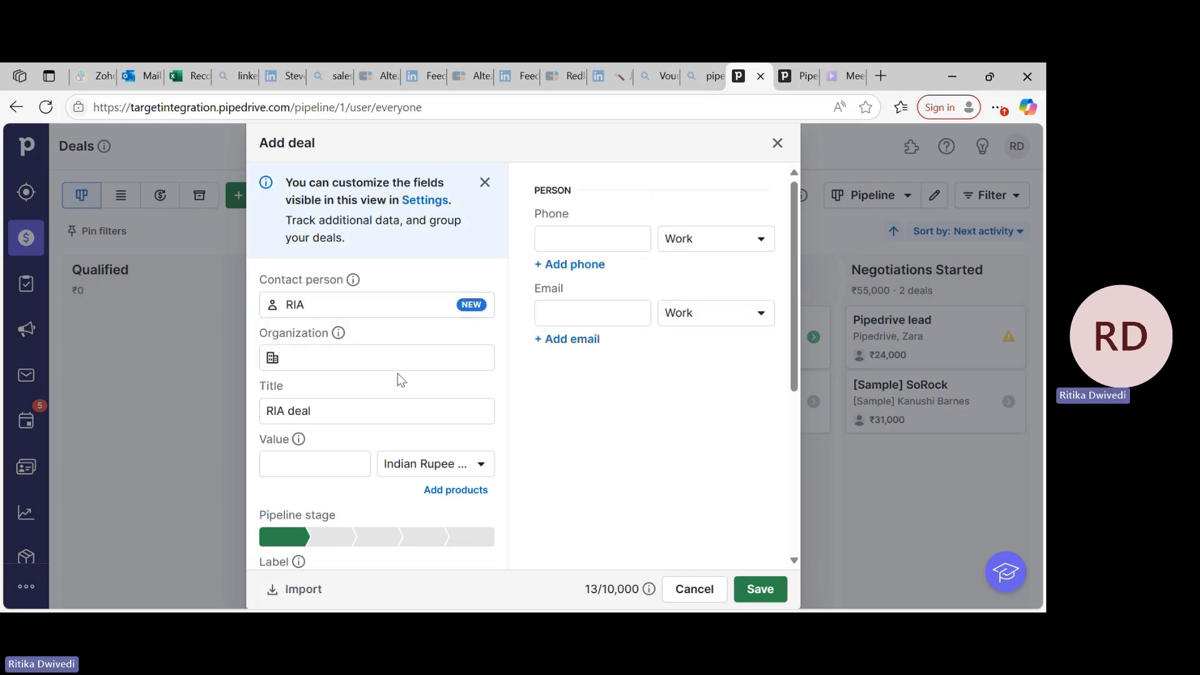
Add a new organization to the deal, using the possessive form of the contact's name.
click(353, 355)
text(Ris)
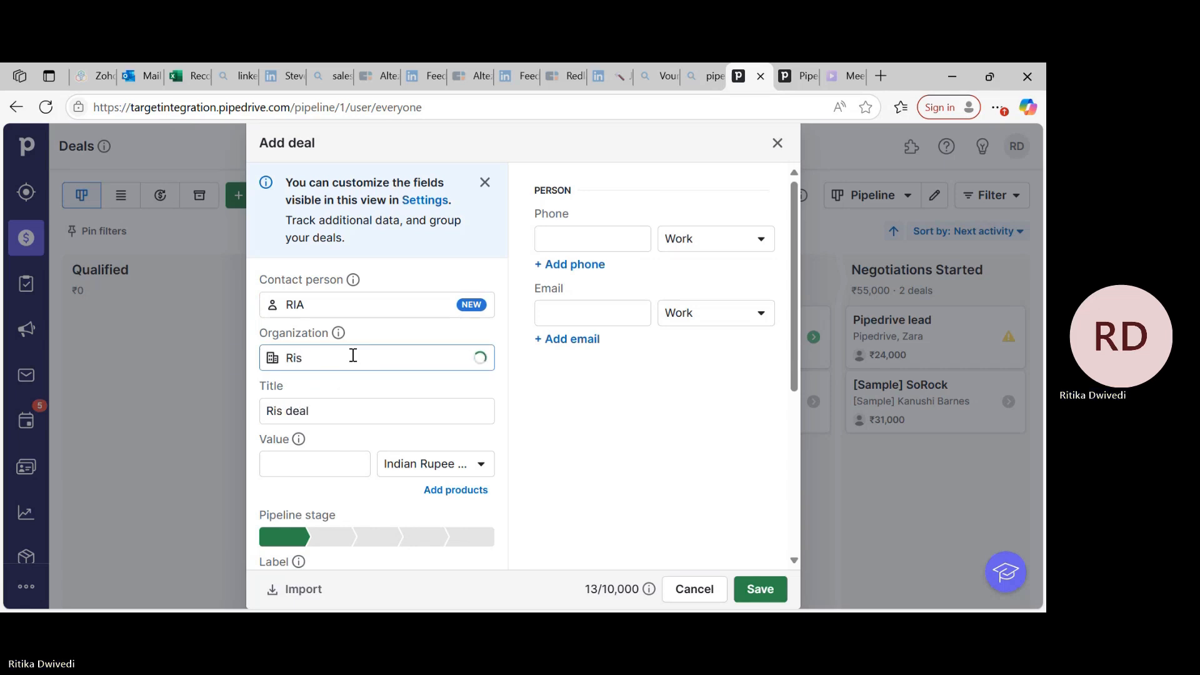
key(BackSpace)
text(a's)
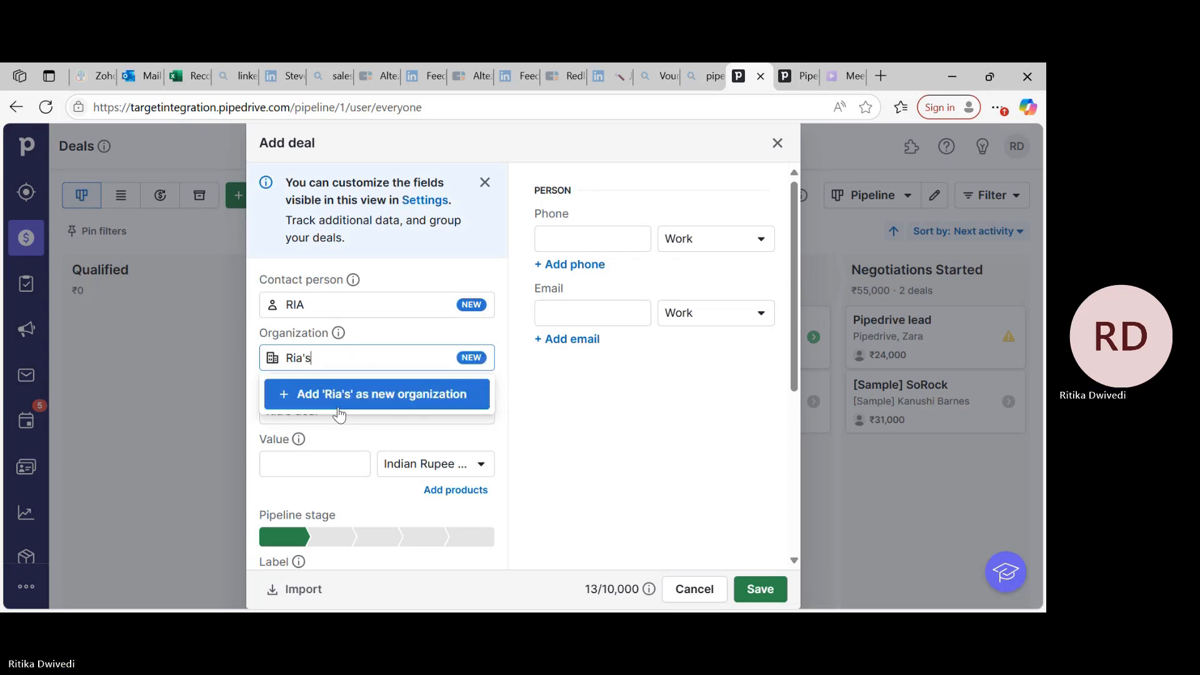
click(356, 399)
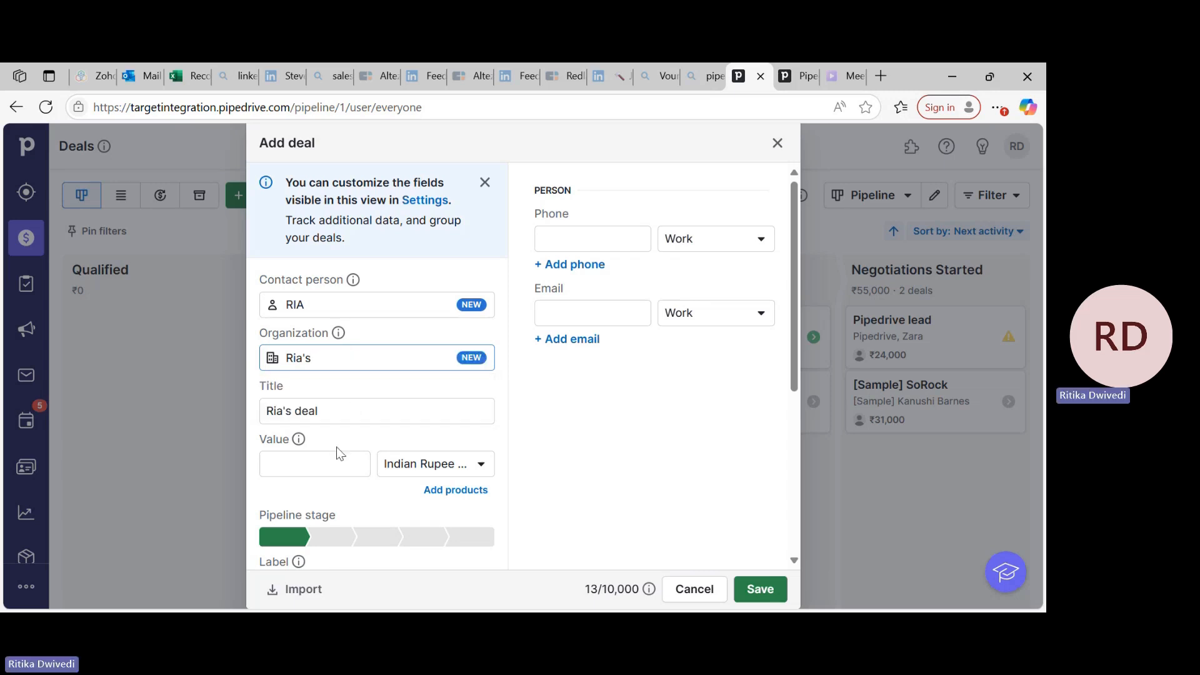
Set the deal's value to 6523573 and its pipeline stage to Contact Made.
click(328, 465)
text(6523573)
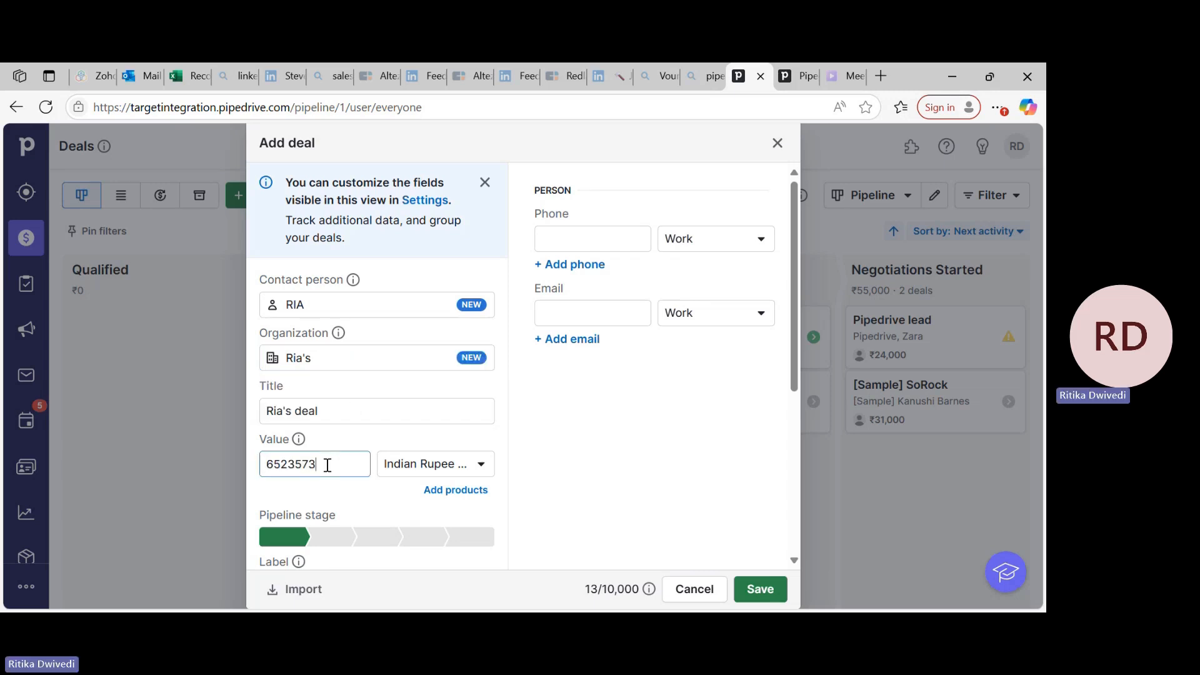
scroll(380, 496, down, 3)
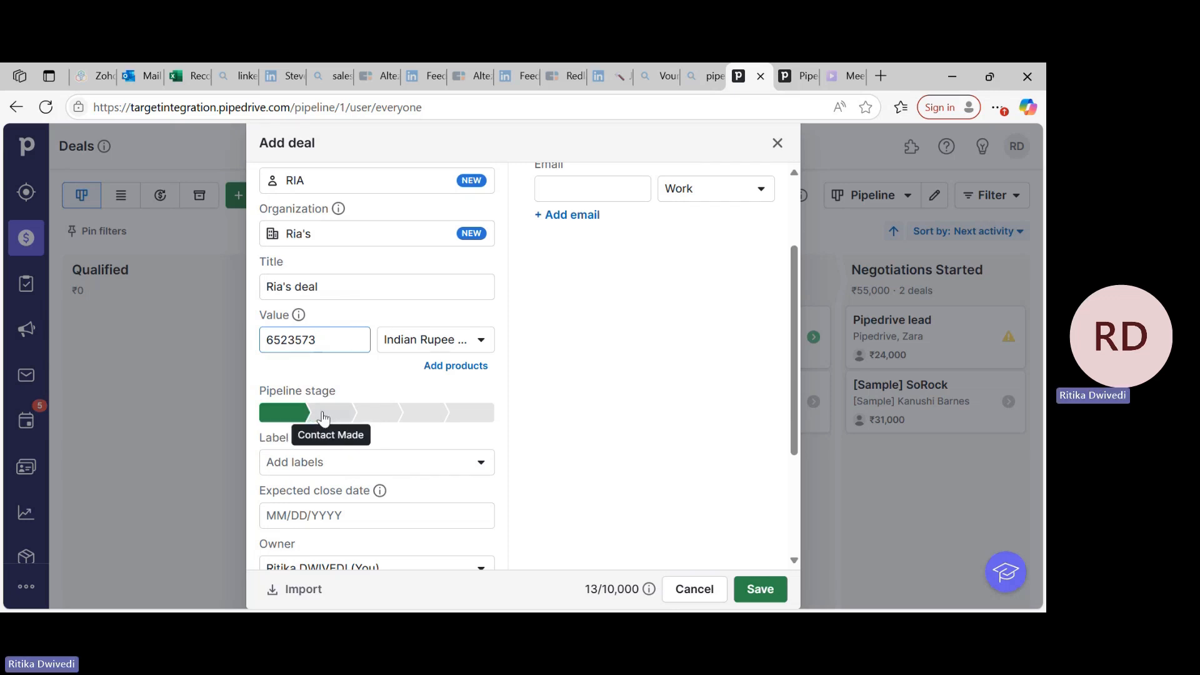
click(324, 414)
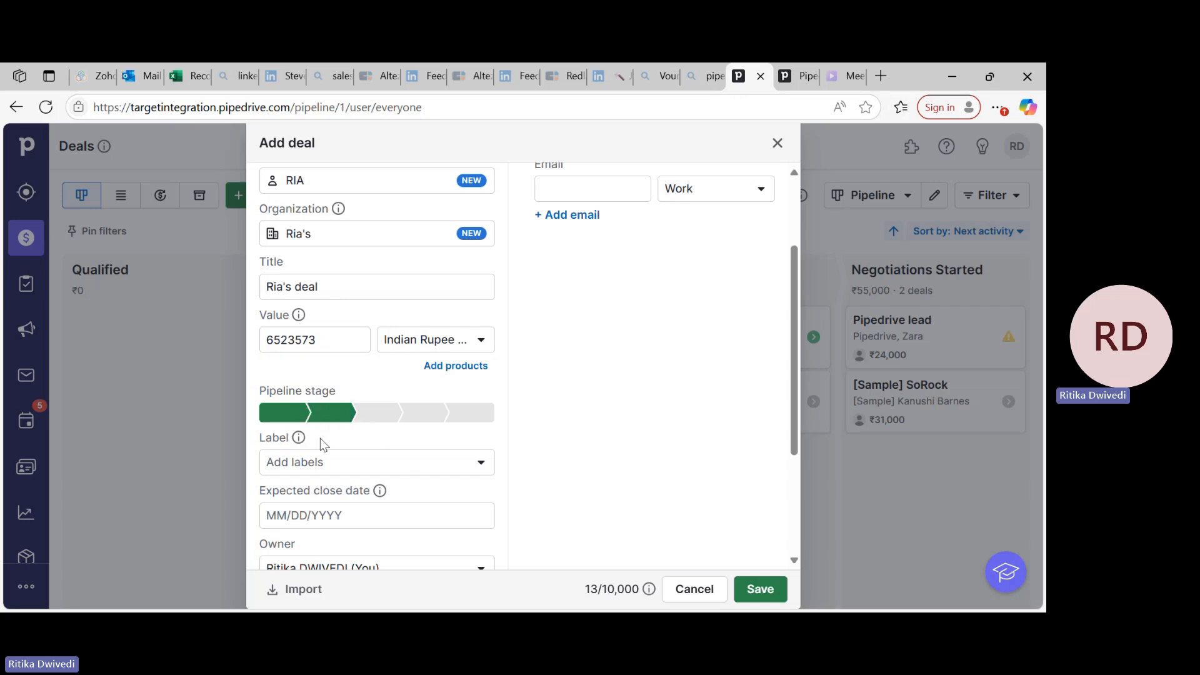
Create a red deal label named SALE and assign it to the new deal.
scroll(320, 438, down, 2)
click(333, 369)
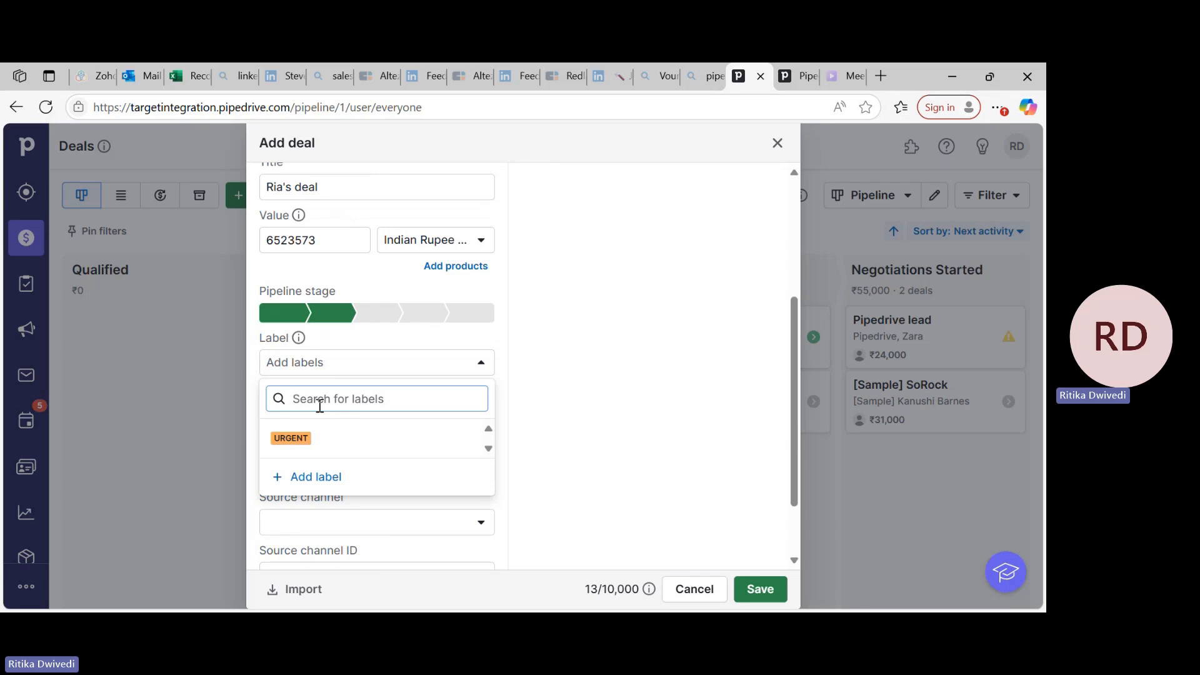
text(SALE)
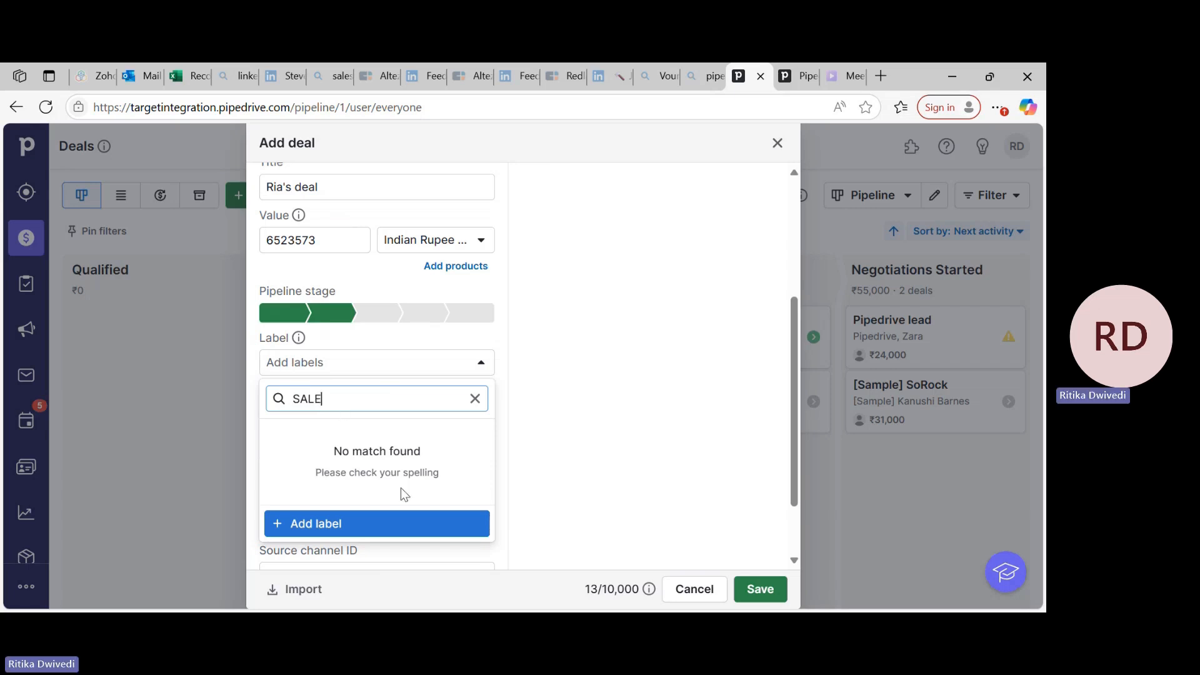
click(385, 529)
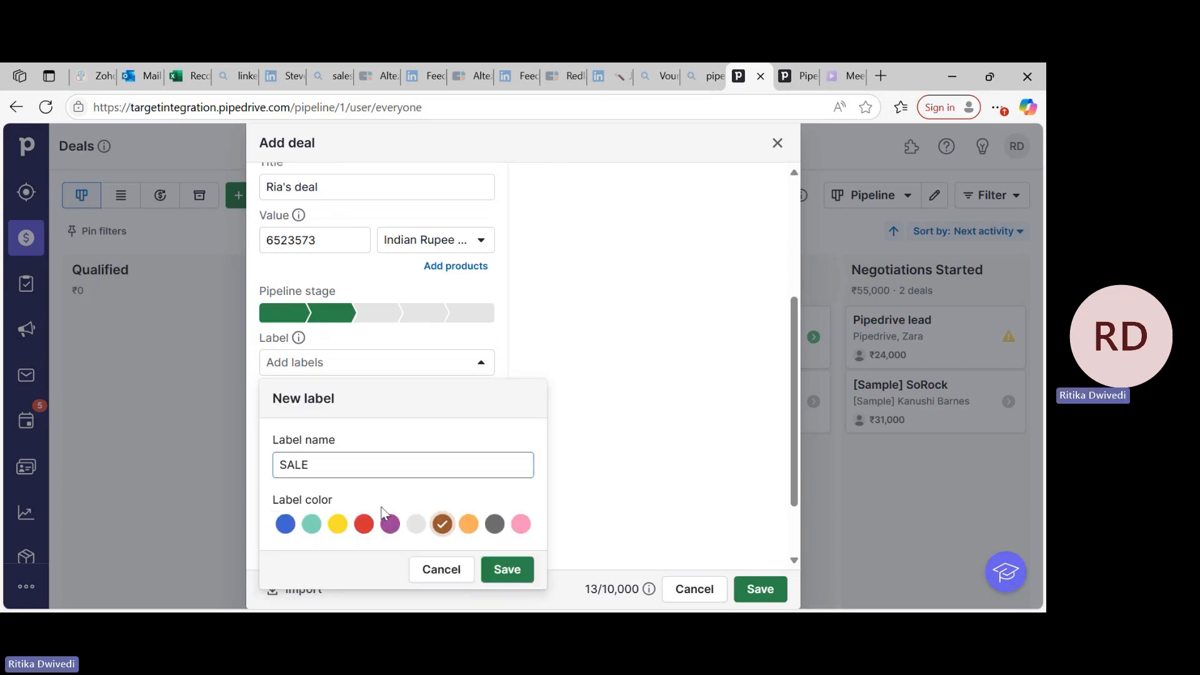
click(365, 527)
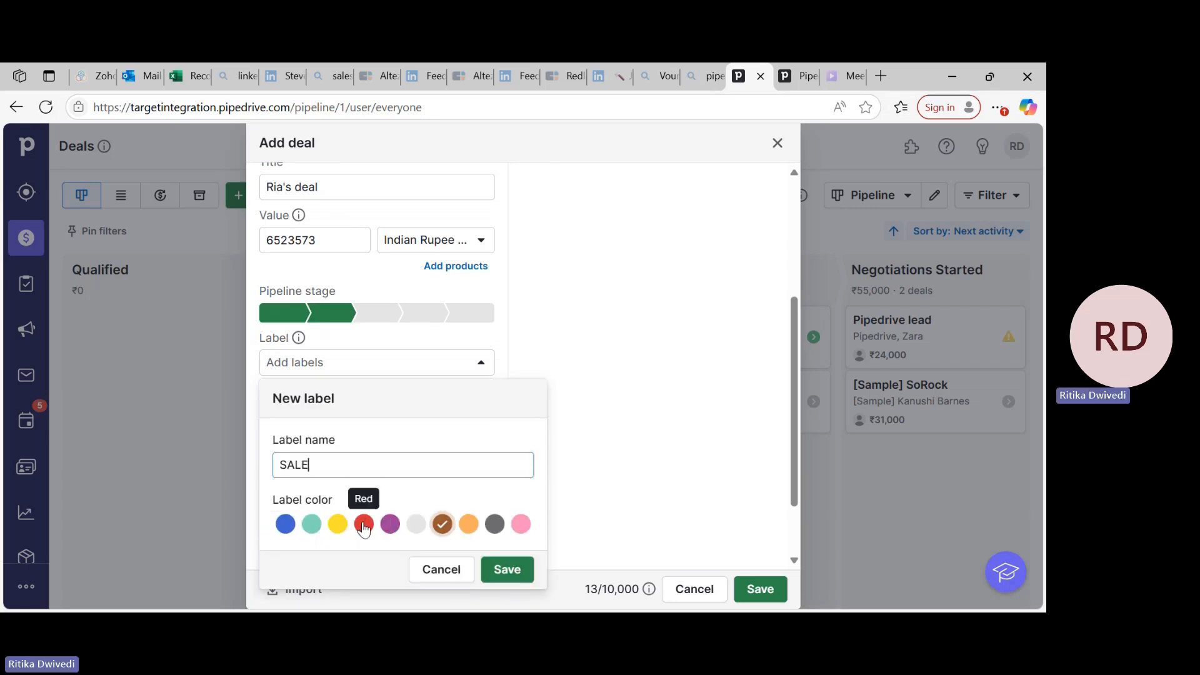
click(516, 570)
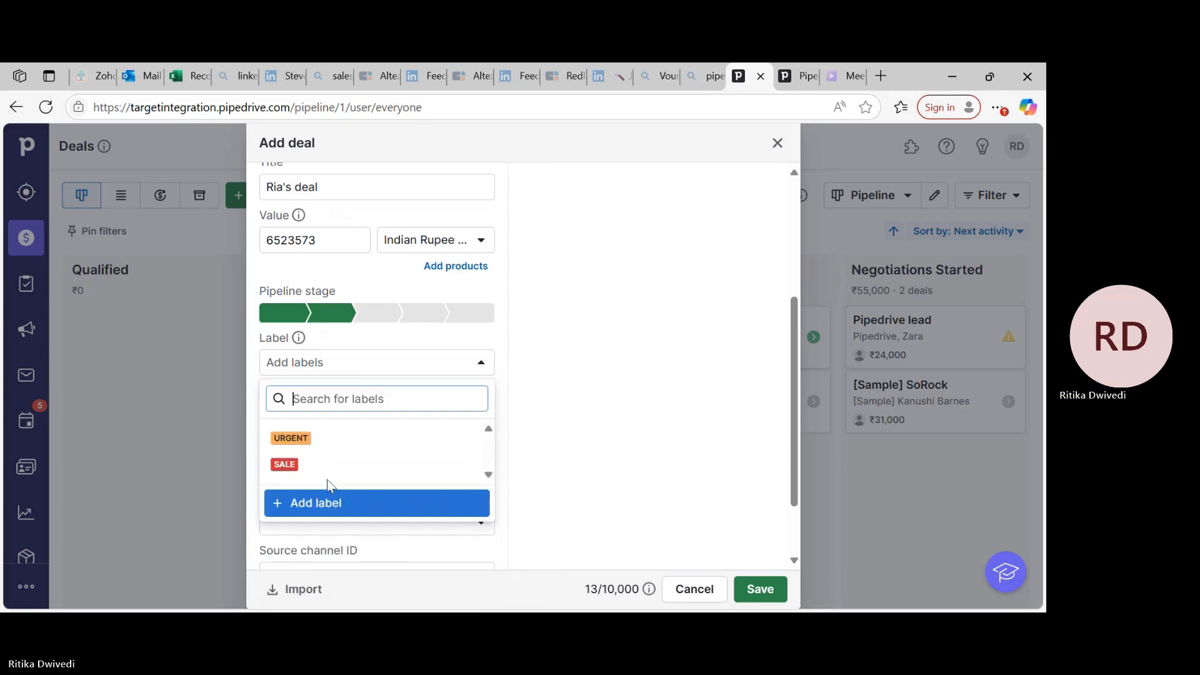
click(324, 469)
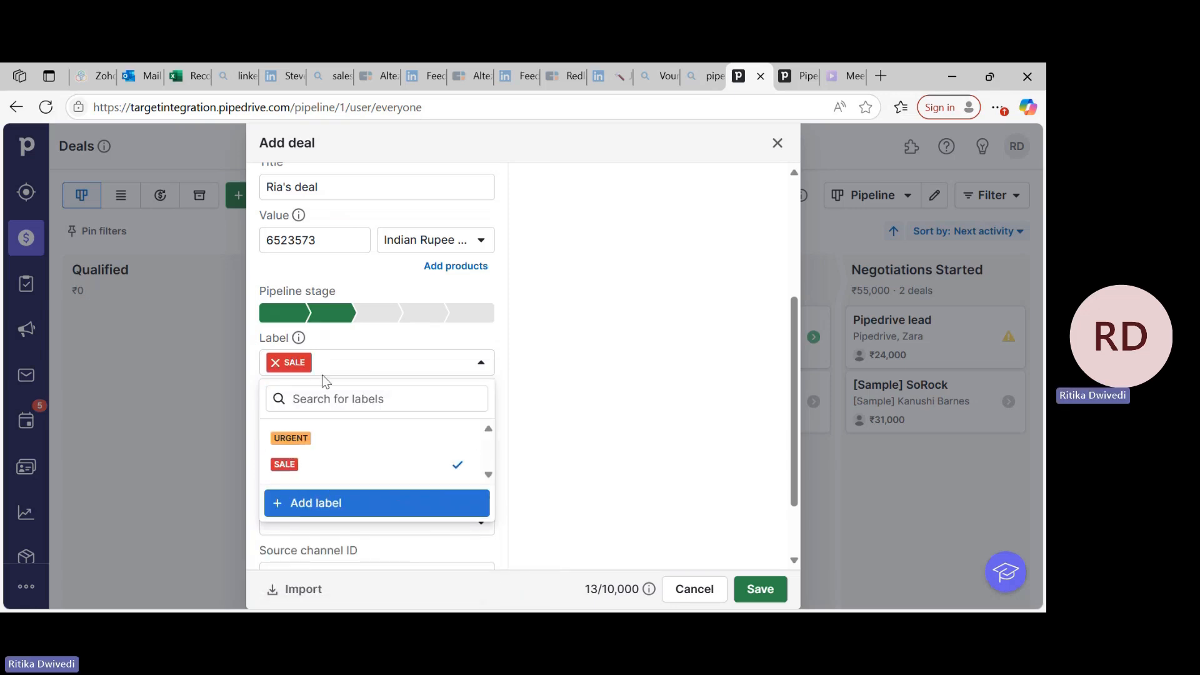
click(588, 474)
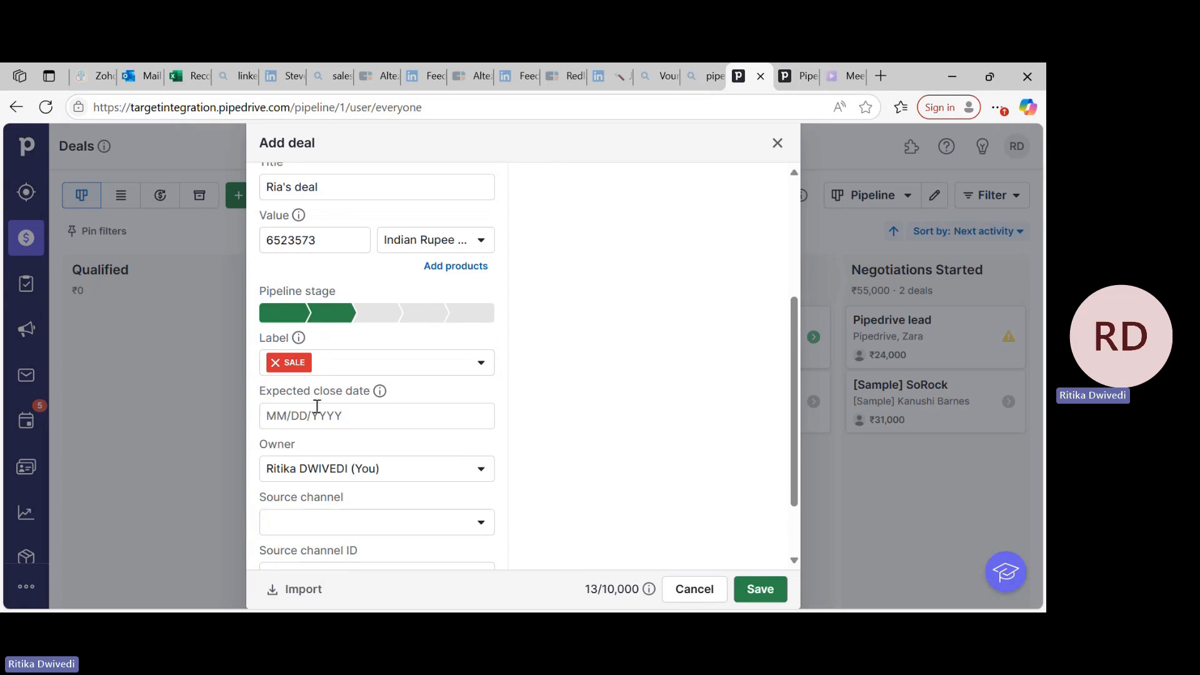
Set the deal's expected close date to 06/23/2025.
click(282, 424)
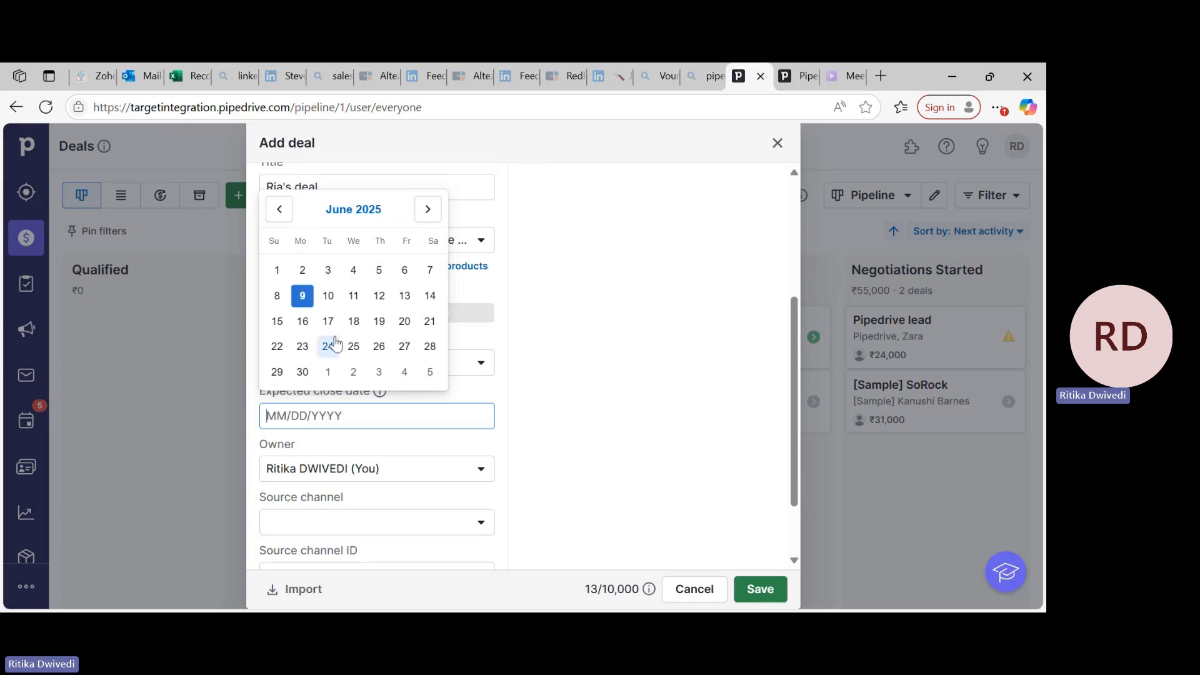
click(304, 345)
scroll(386, 497, down, 2)
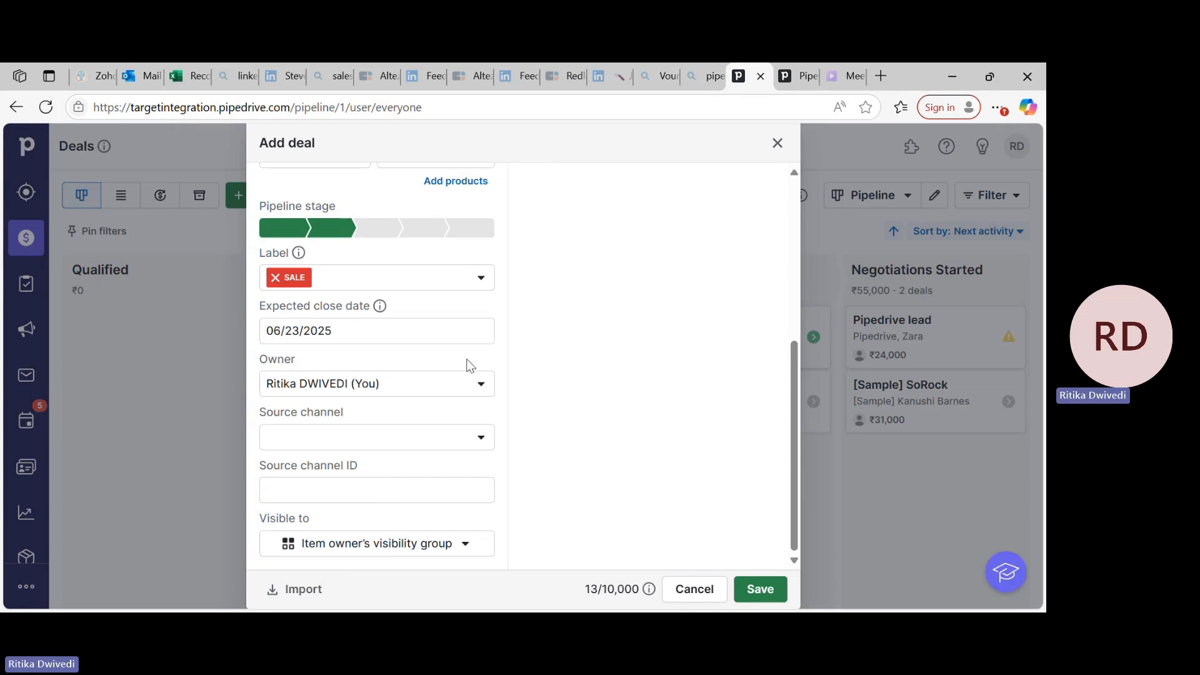
Enter the contact person's work phone number in the new deal.
scroll(467, 365, up, 5)
click(576, 242)
text(yy848)
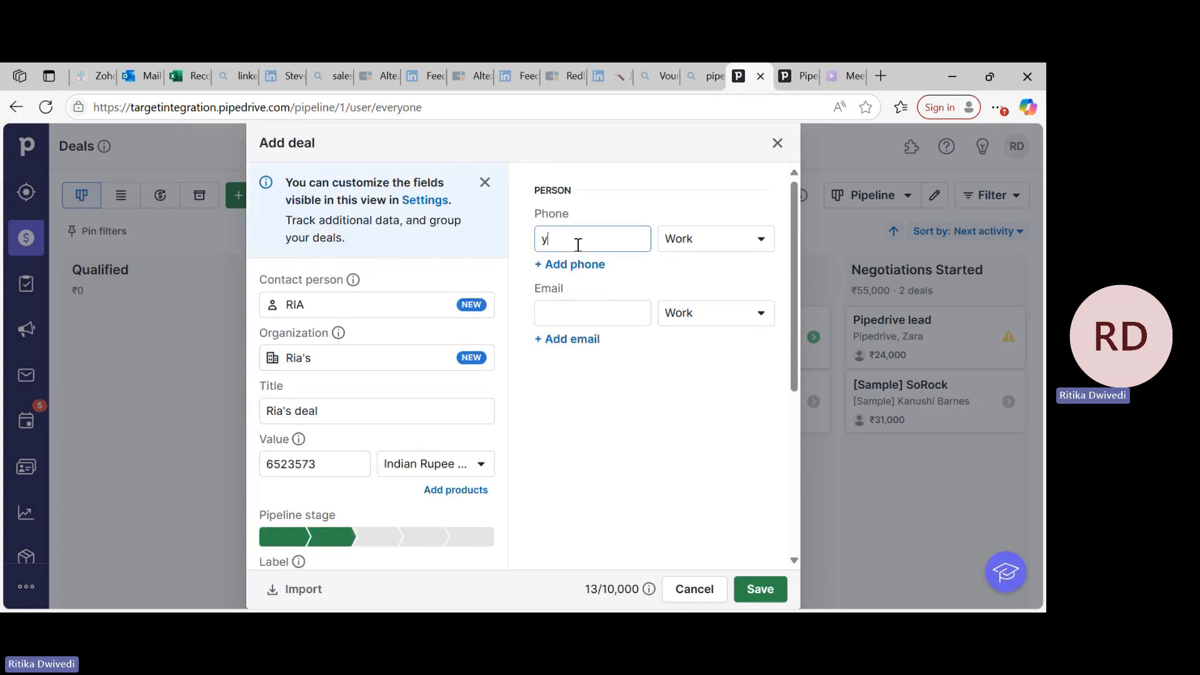
key(BackSpace)
key(BackSpace)
key(BackSpace)
key(BackSpace)
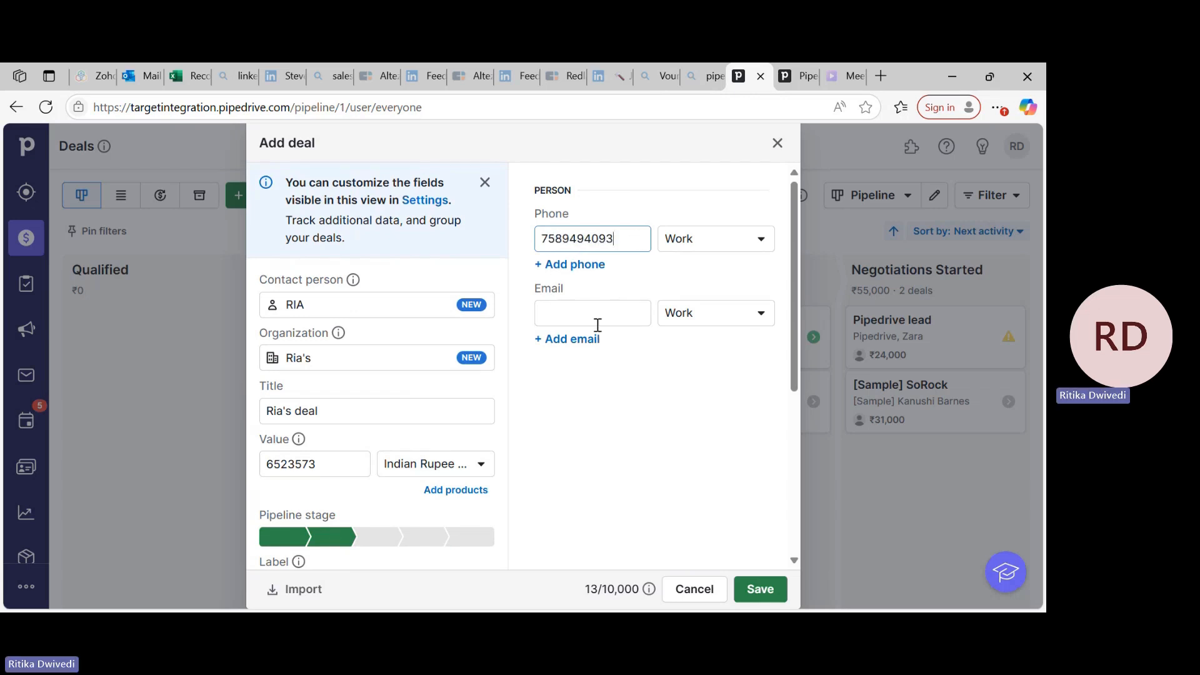
Enter the contact person's work email address and save the new deal.
click(597, 315)
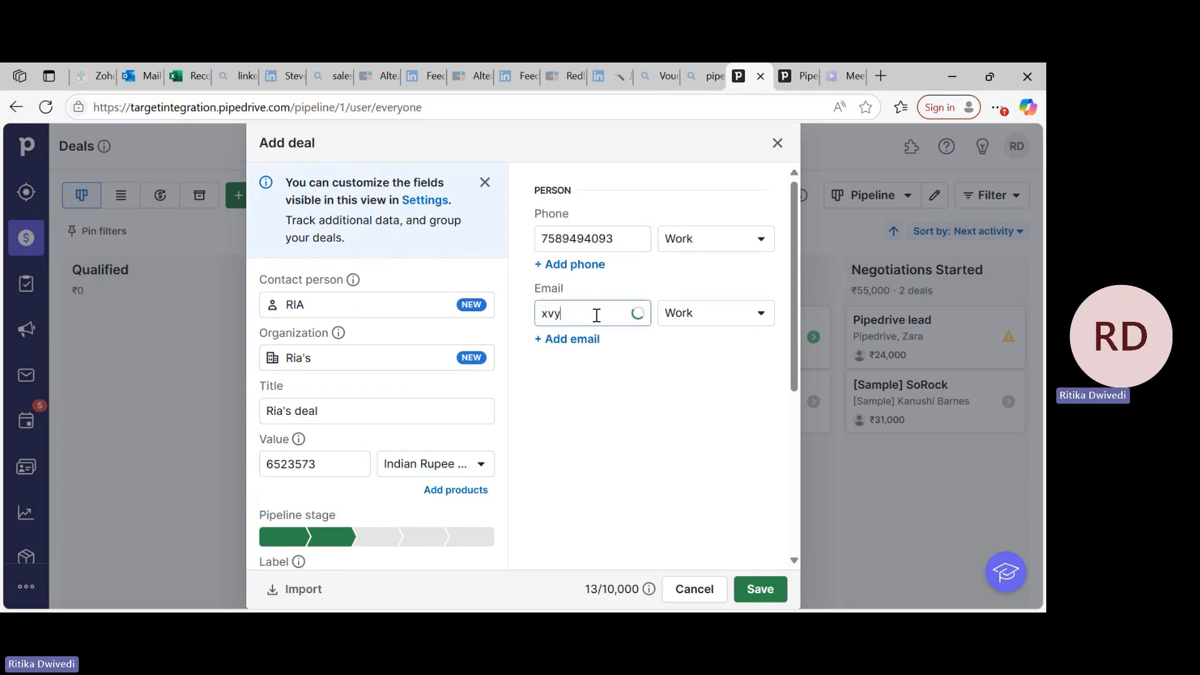
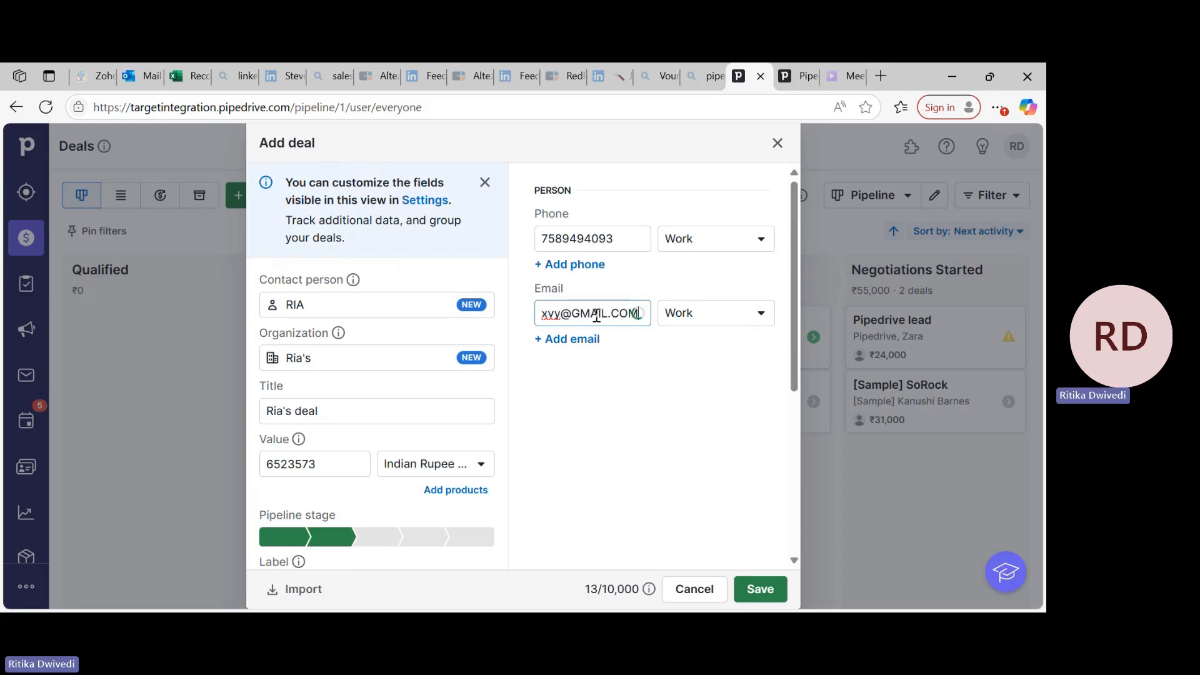
click(761, 591)
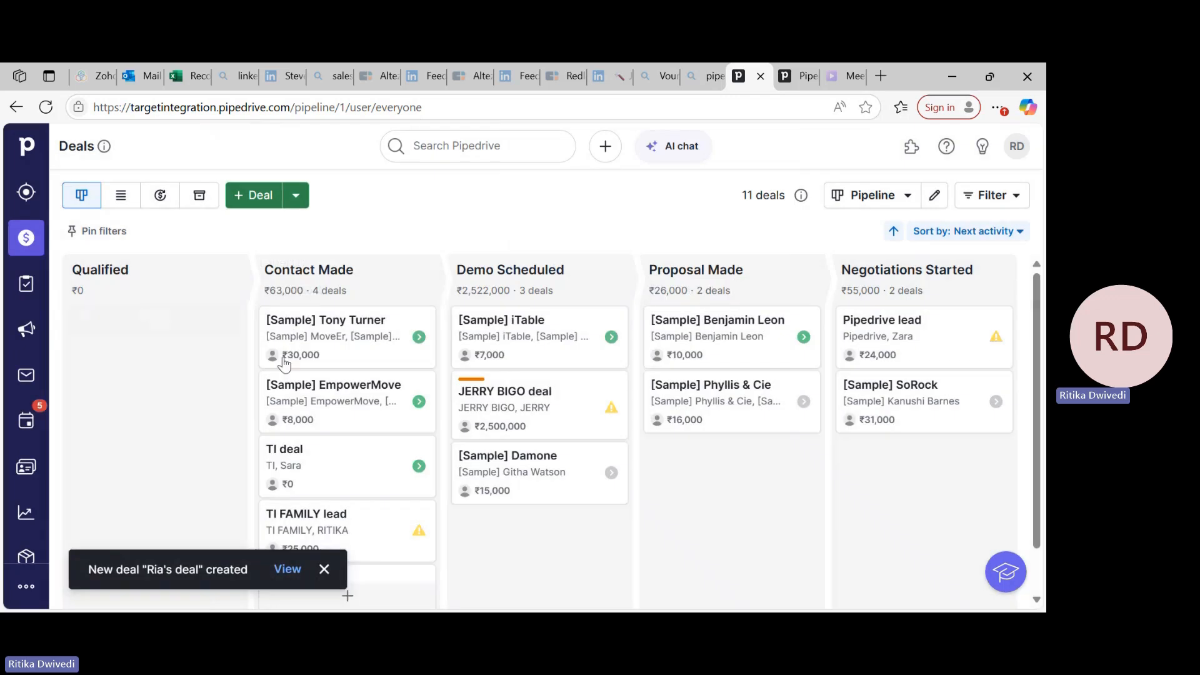
Open the newly created deal from the Contact Made stage, review its summary and return to the pipeline.
scroll(342, 411, down, 1)
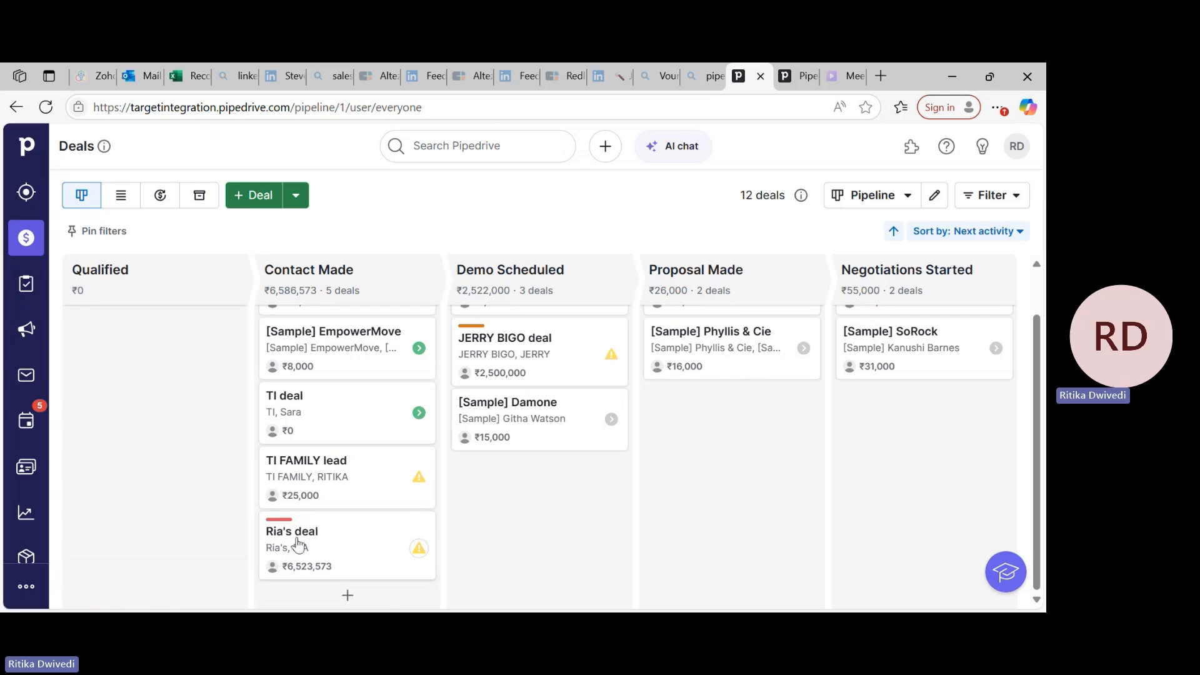
click(293, 533)
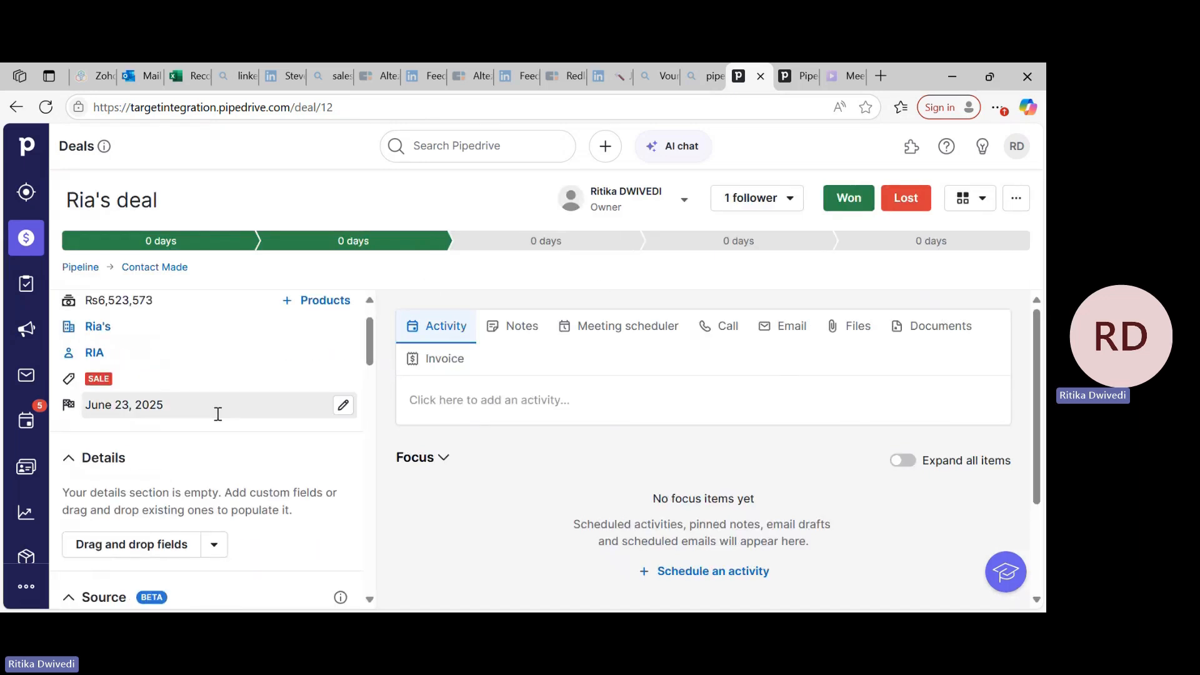
scroll(214, 412, up, 1)
click(16, 106)
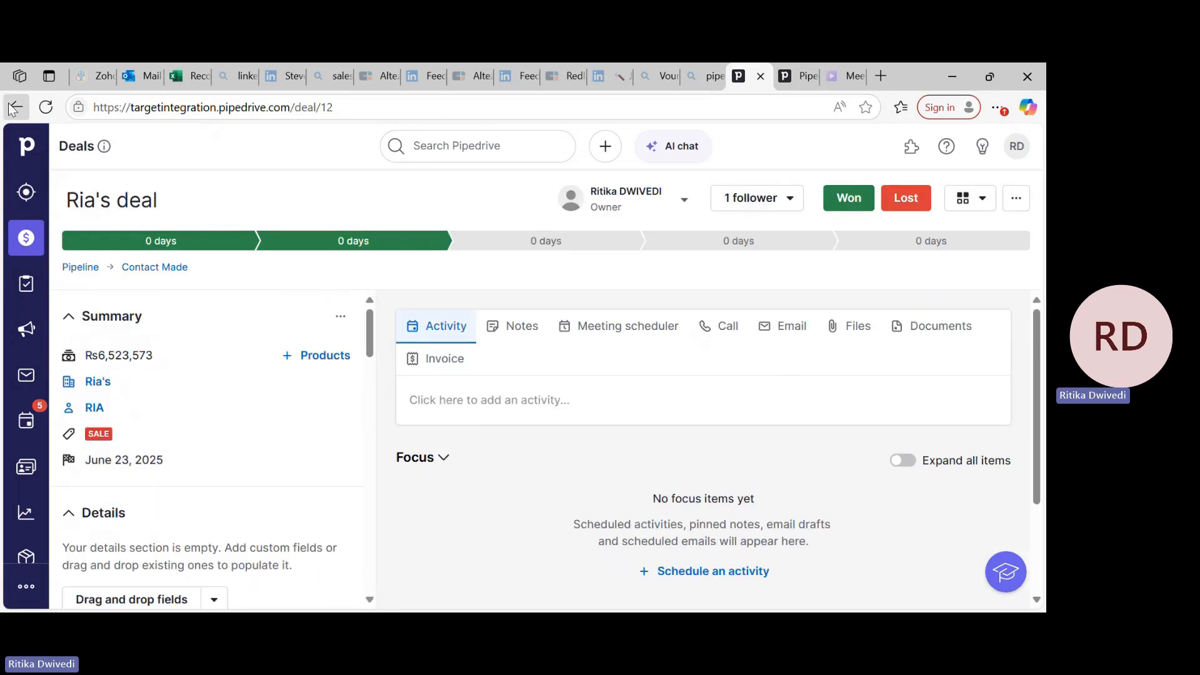
Move the newly created deal from Contact Made to Proposal Made and from there to Qualified.
scroll(288, 450, down, 1)
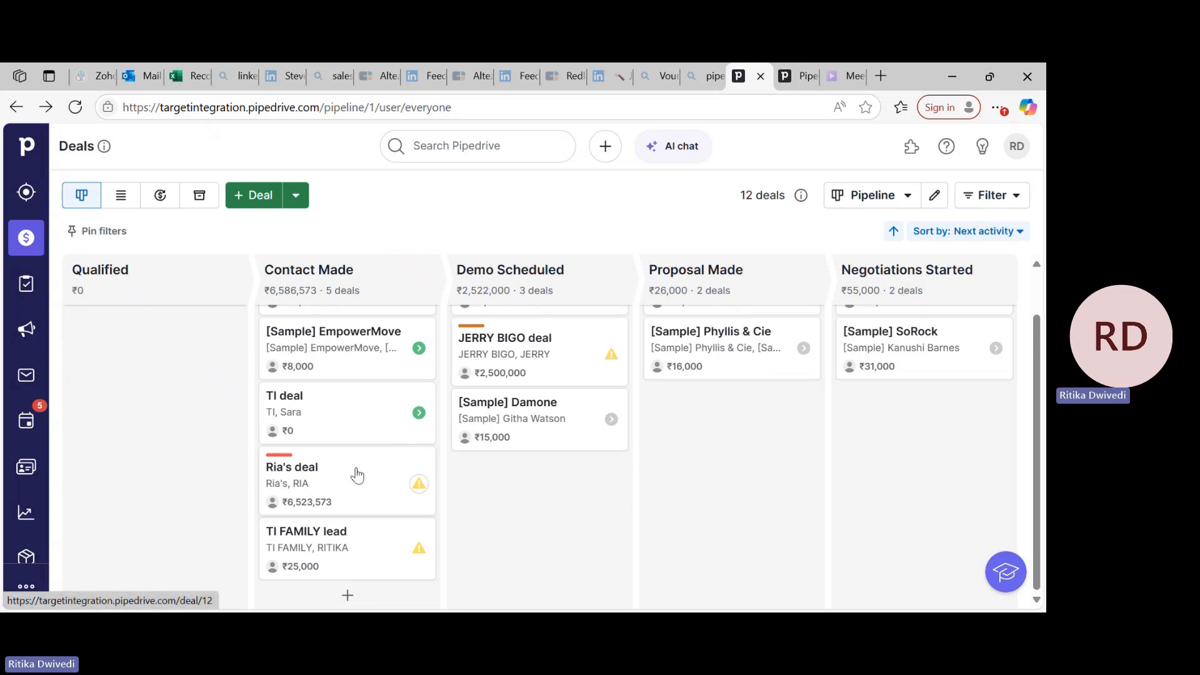
drag(353, 472, 755, 410)
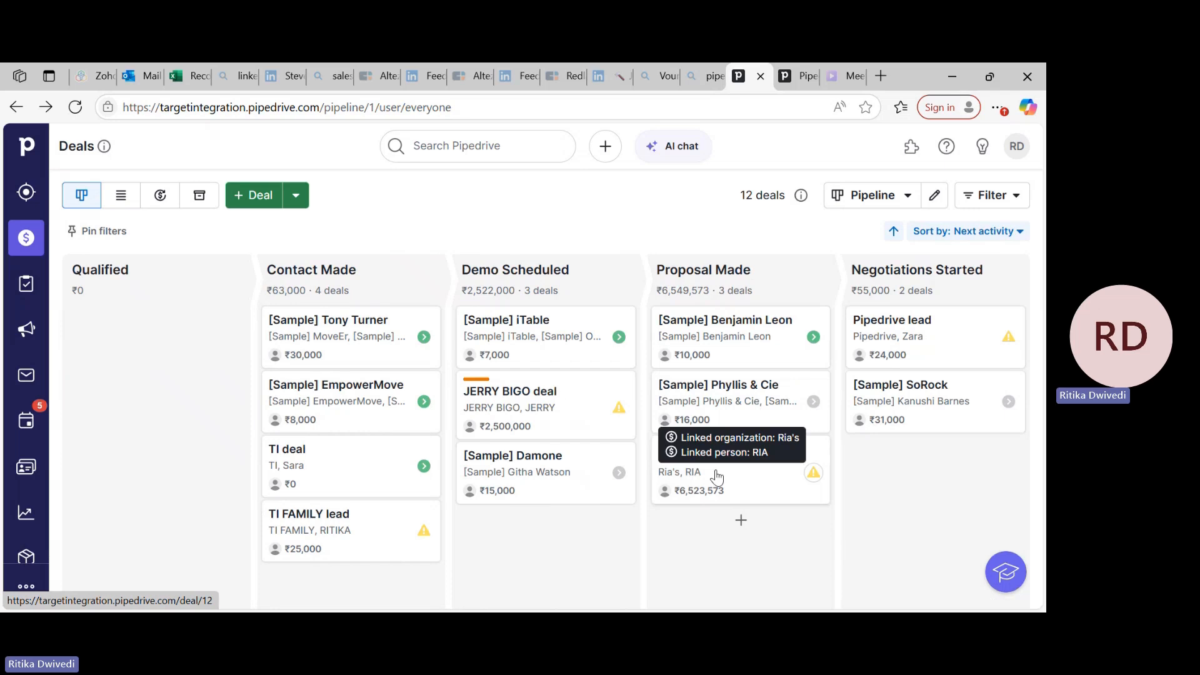
drag(717, 477, 112, 350)
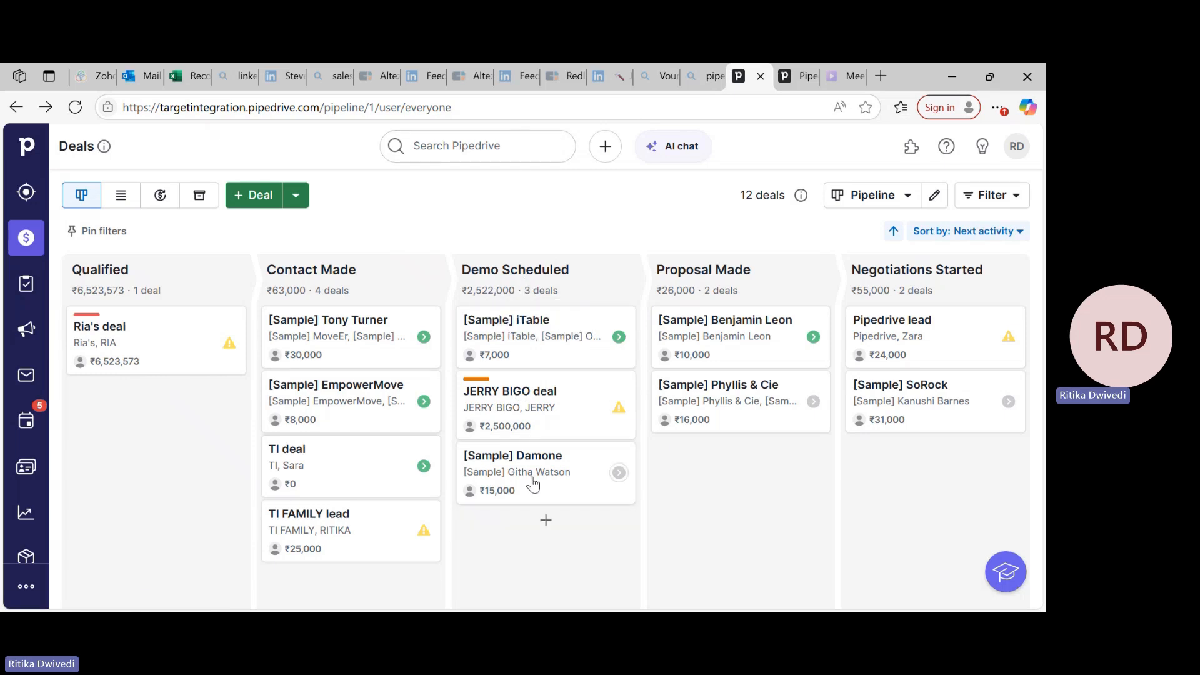
Add a deal in the Demo Scheduled stage with a new contact person and an organization named with the possessive of that contact's name.
click(542, 517)
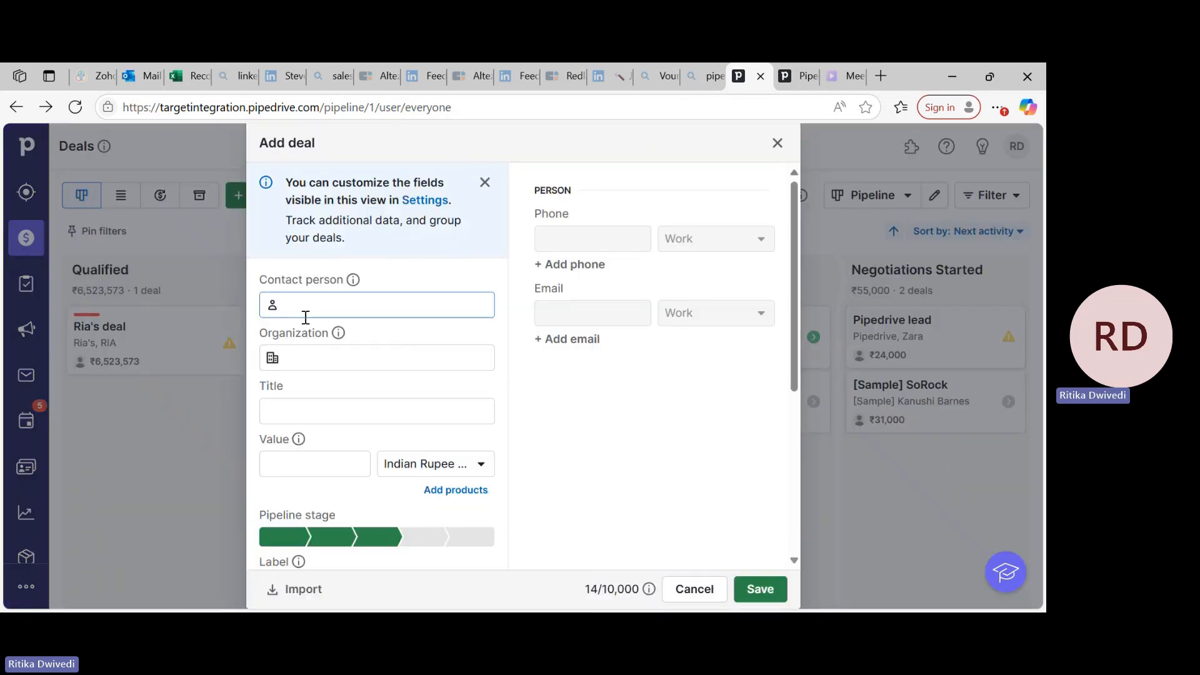
text(GIBI)
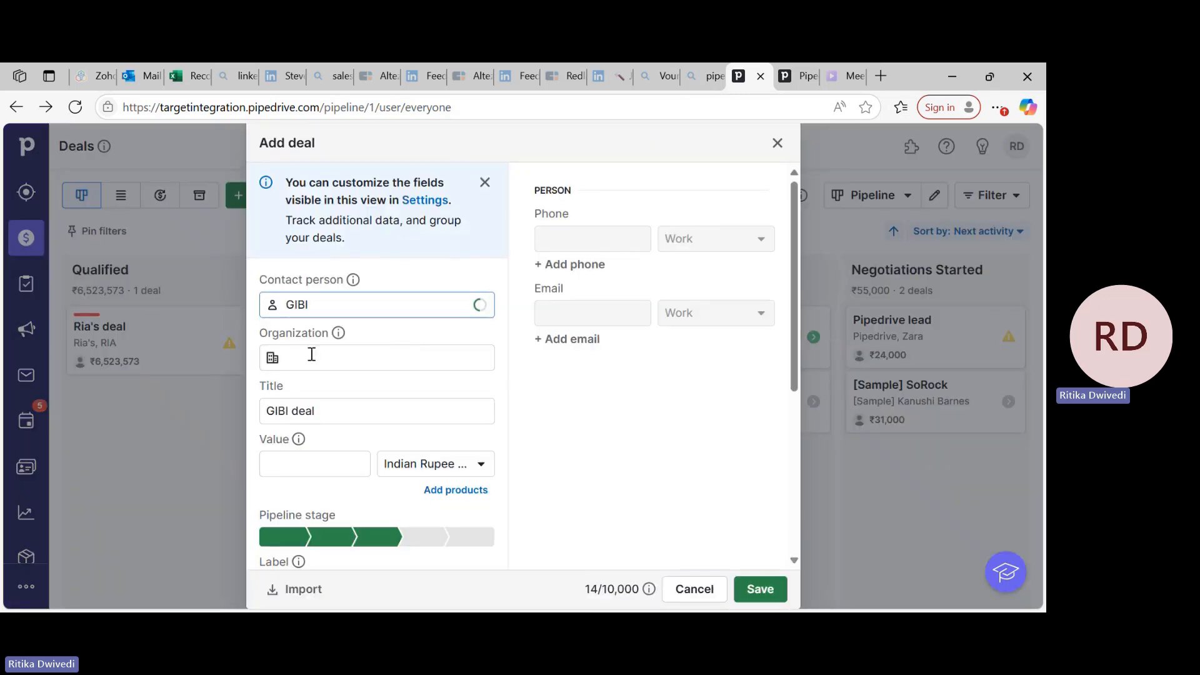
click(311, 356)
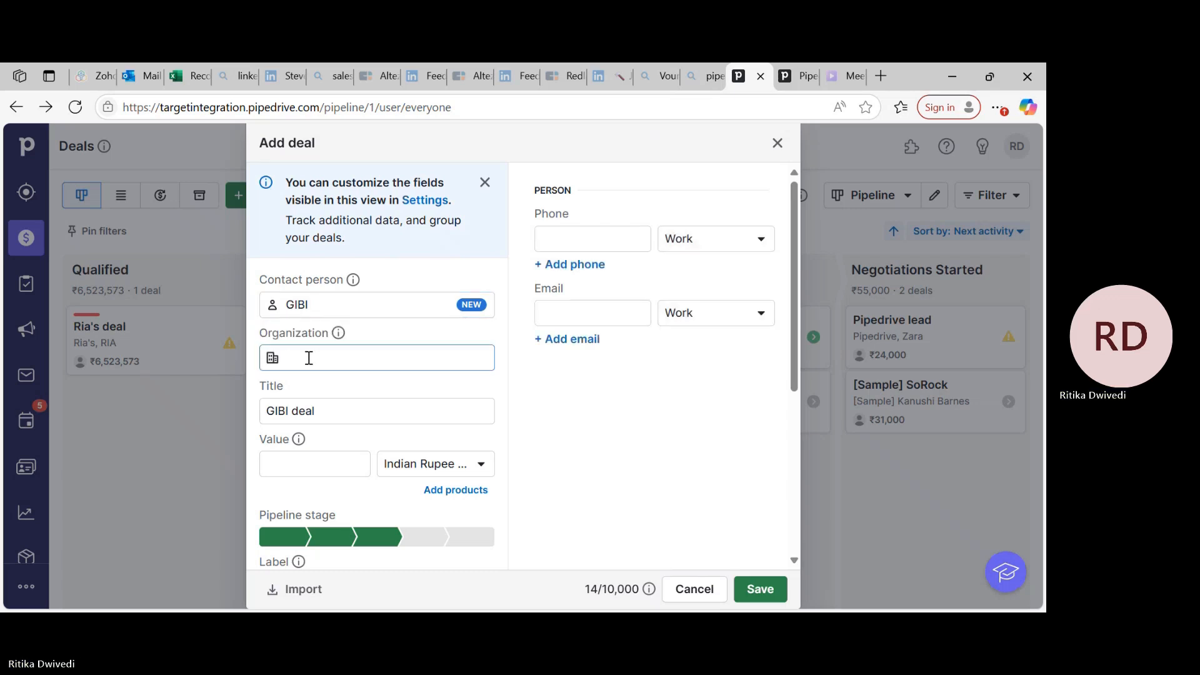
text(GIBI'S)
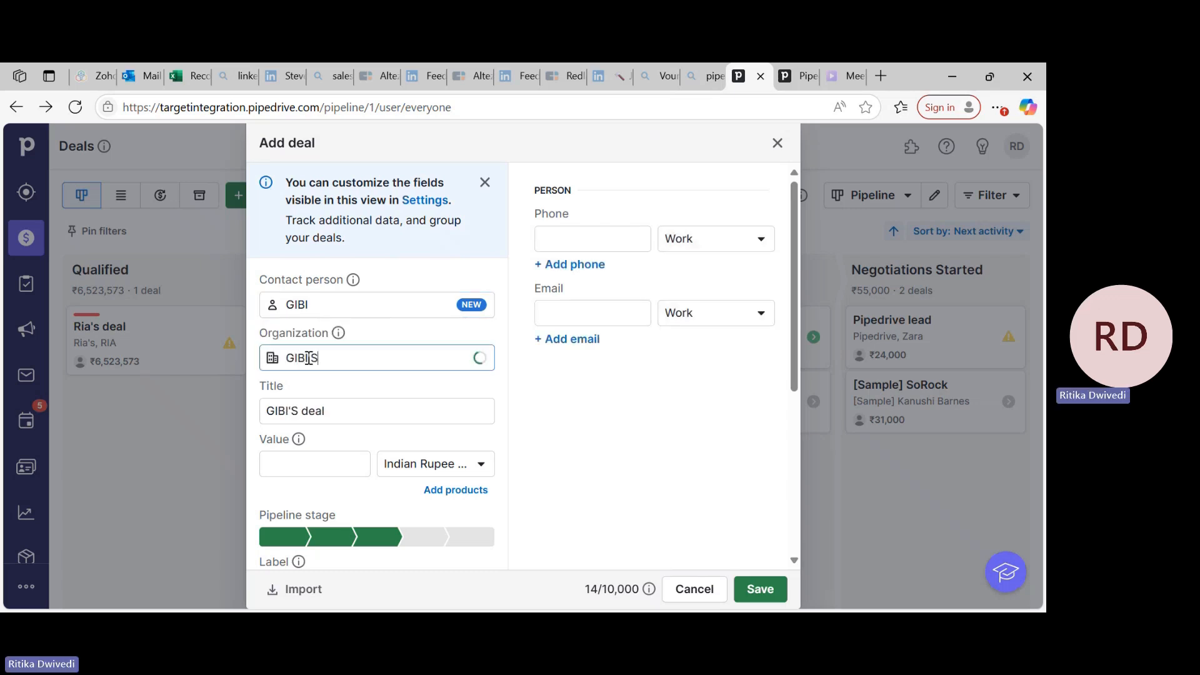
scroll(375, 388, down, 3)
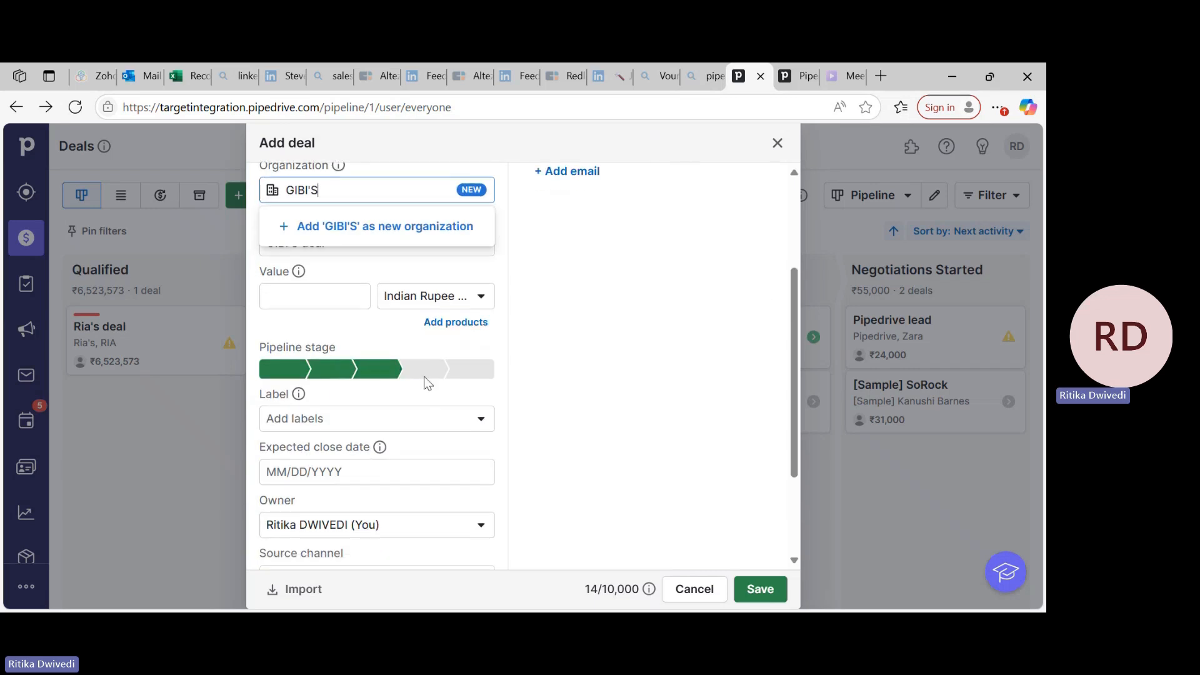
click(761, 589)
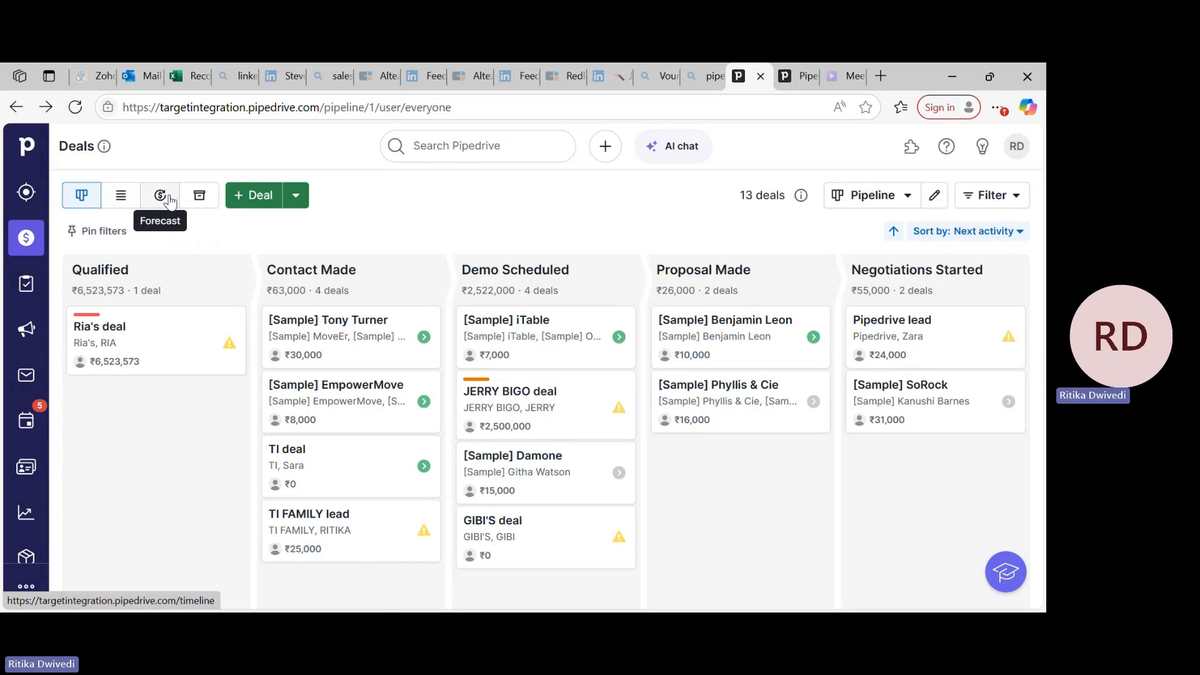
Examine the pipeline options and the Proposal Made stage heading.
click(875, 199)
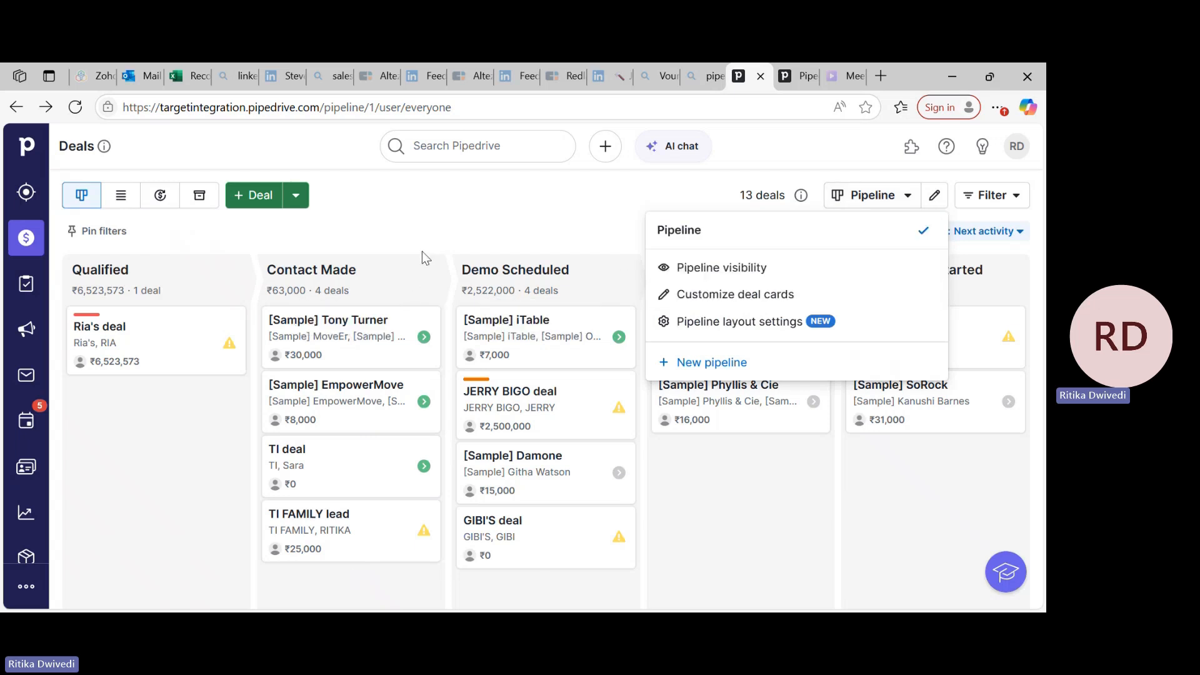
click(477, 188)
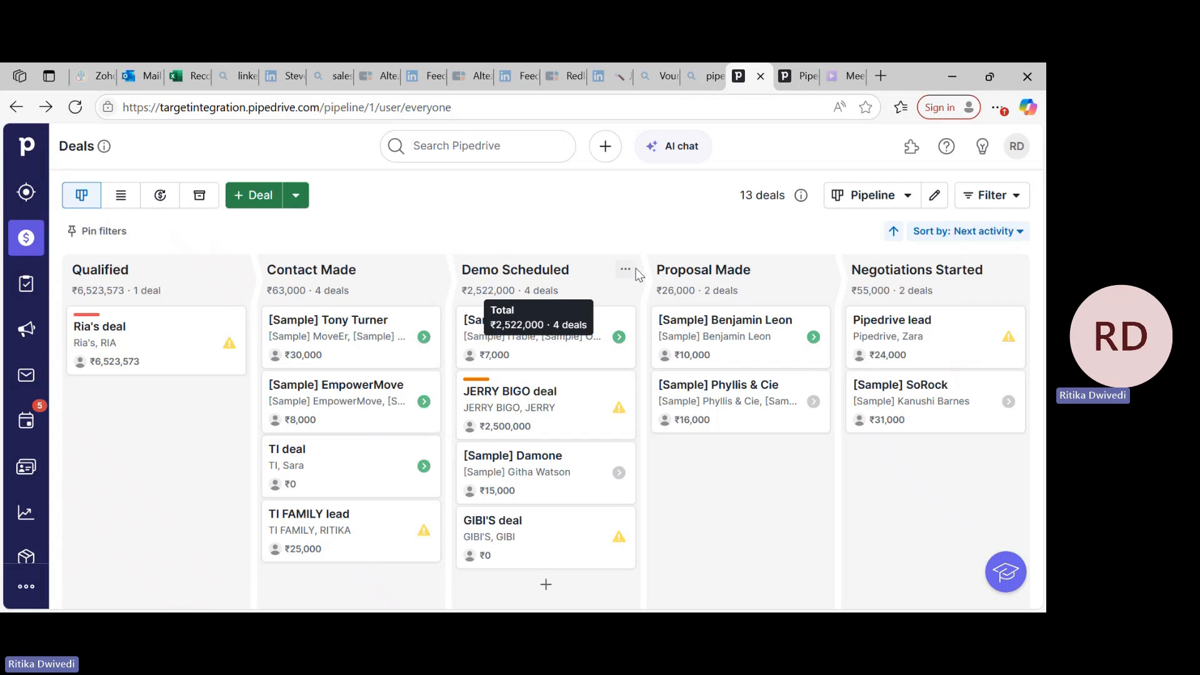
drag(652, 270, 806, 280)
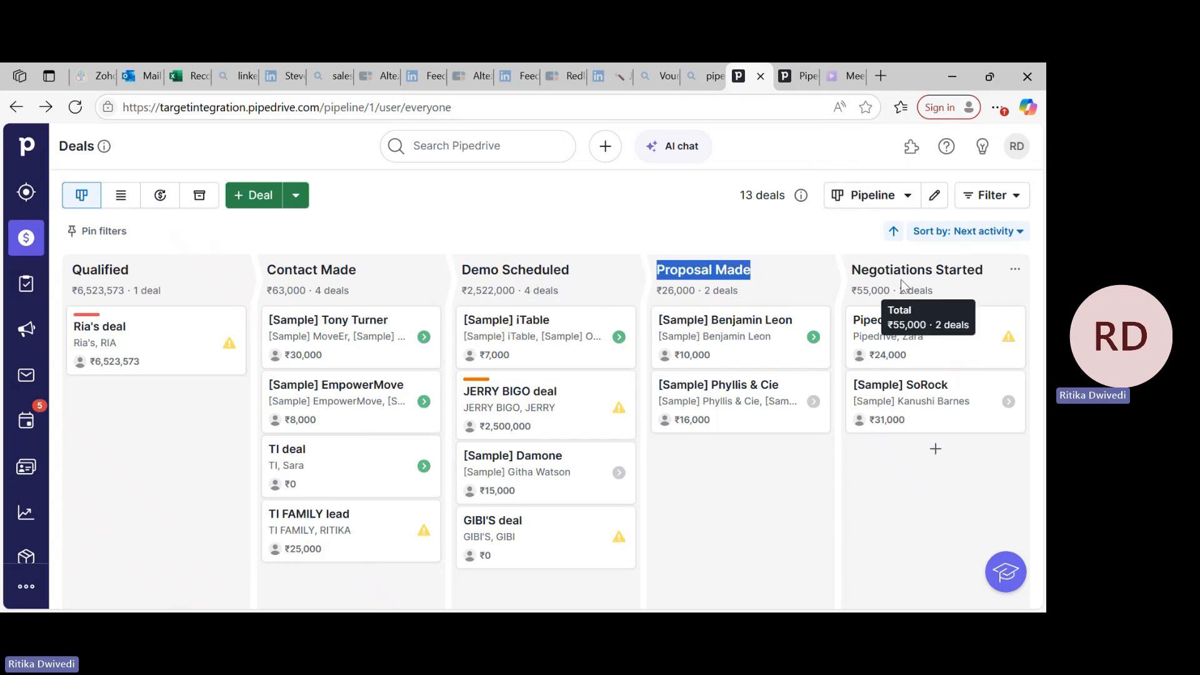
Open the deal card customization for the pipeline and examine the available deal fields.
click(885, 197)
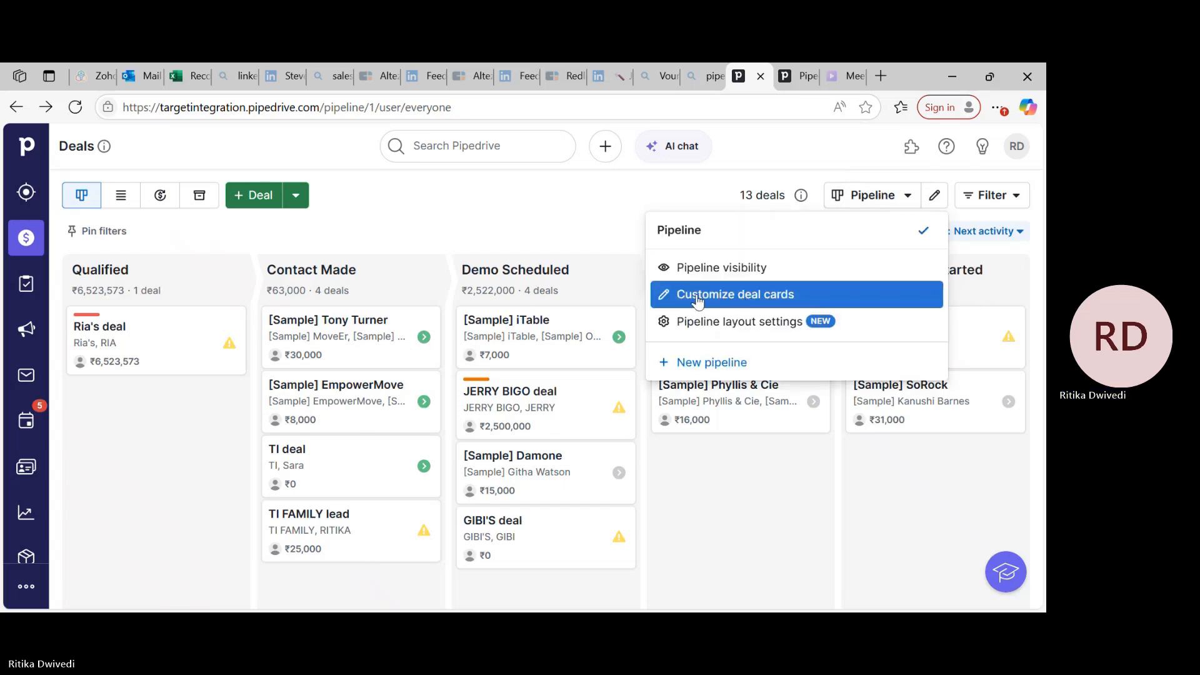
click(745, 306)
scroll(717, 427, down, 10)
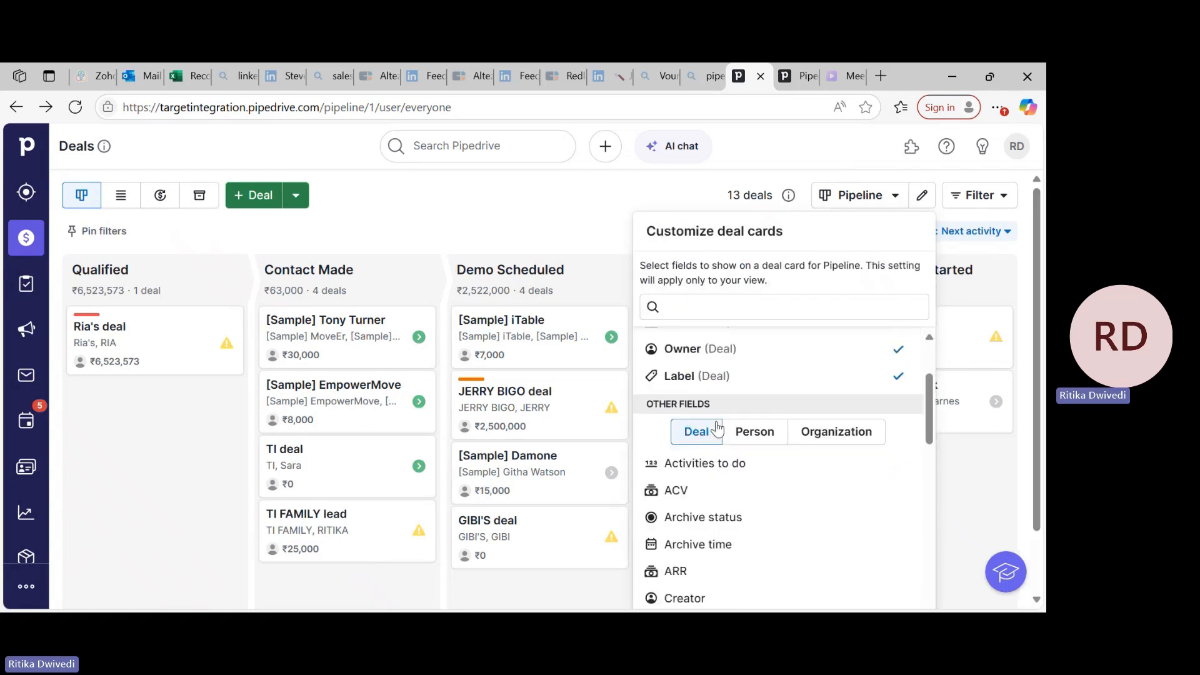
scroll(717, 428, down, 4)
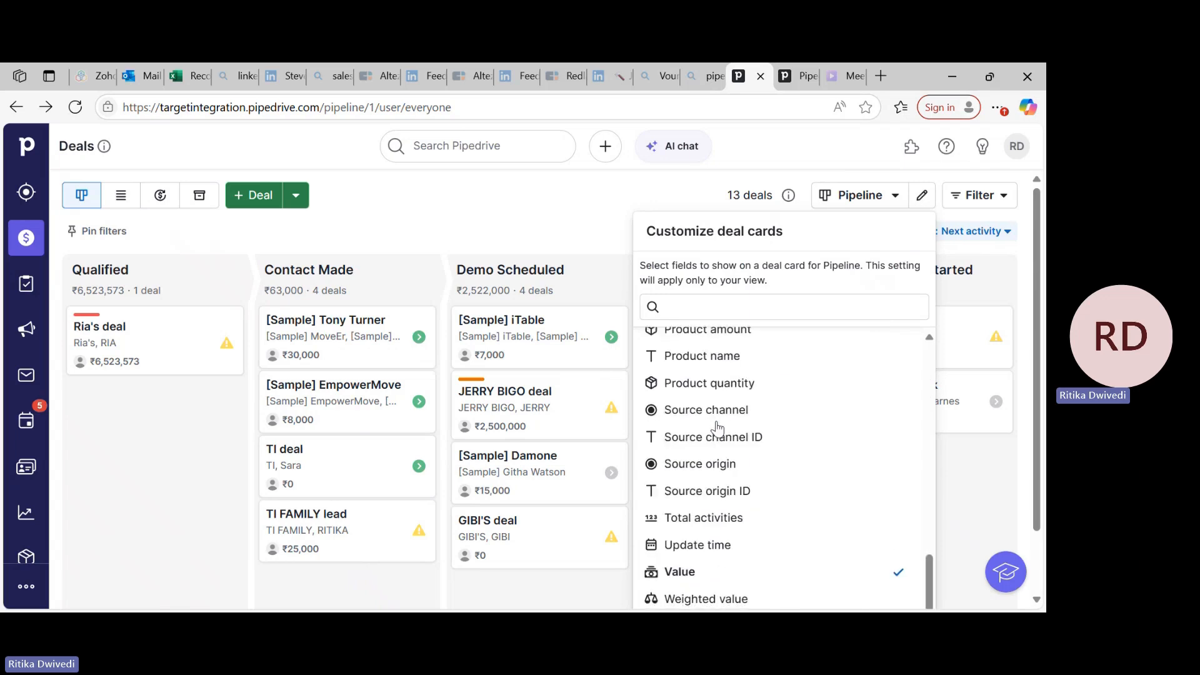
scroll(718, 421, up, 9)
scroll(648, 398, down, 15)
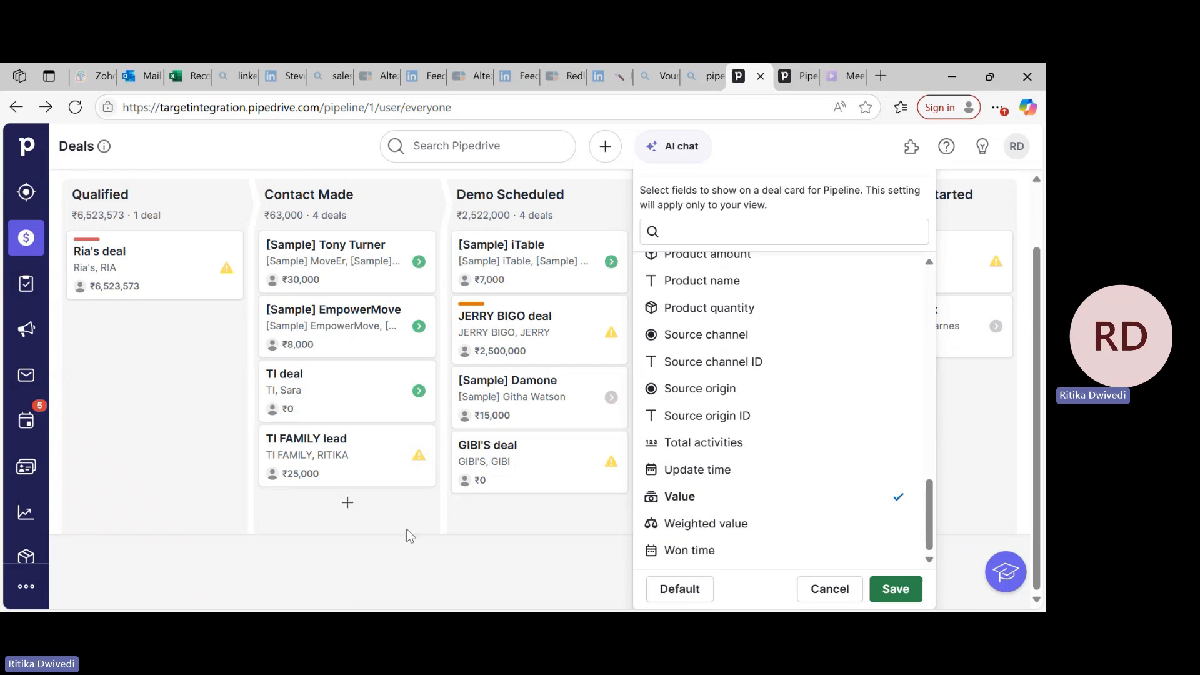
Open the deal in the Qualified stage and examine its source, person, organization, products, overview, Smart Bcc and activity sections.
click(94, 251)
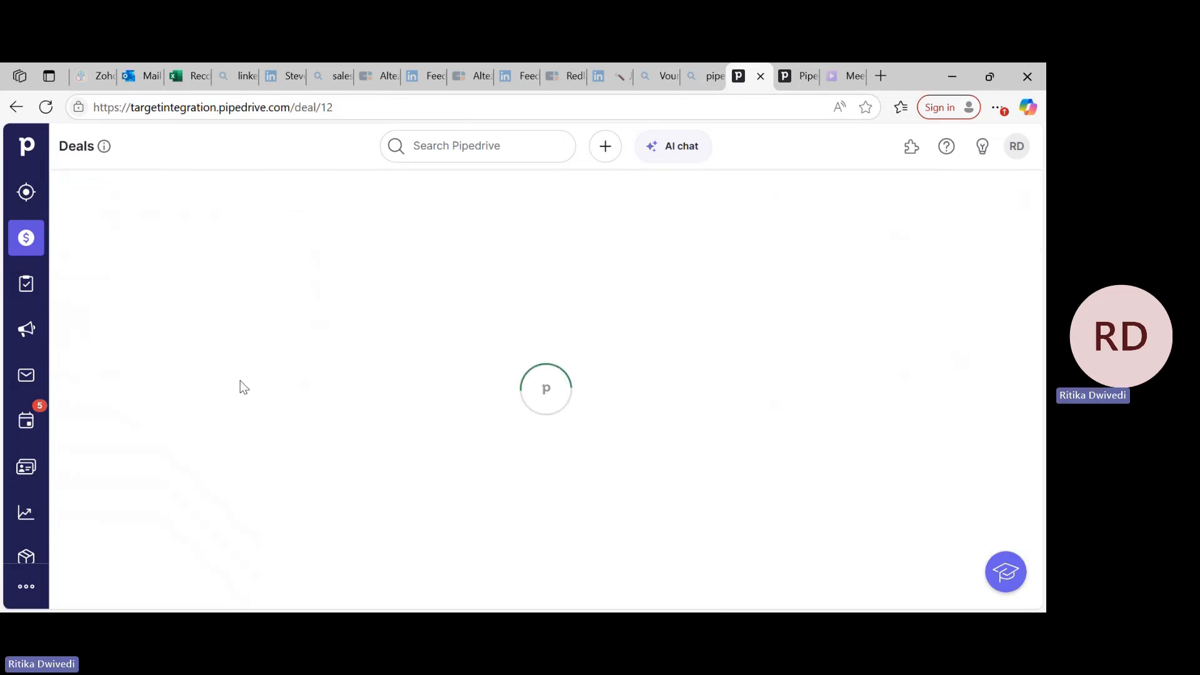
scroll(297, 407, down, 5)
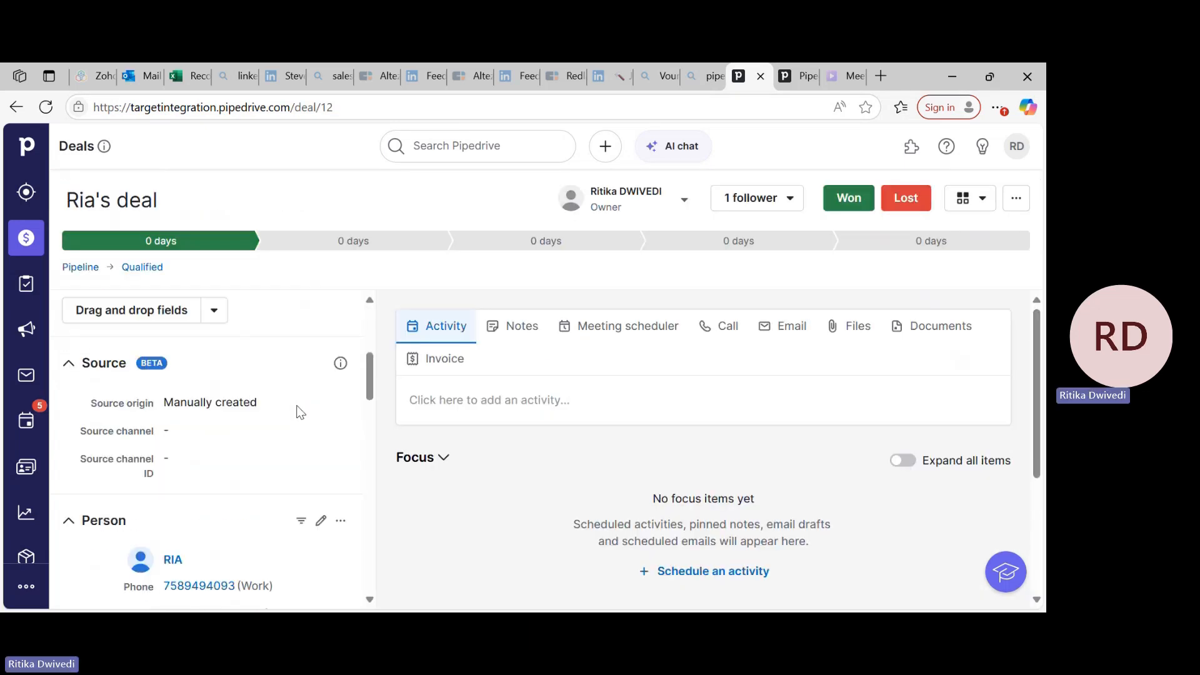
scroll(298, 407, down, 3)
scroll(140, 430, up, 5)
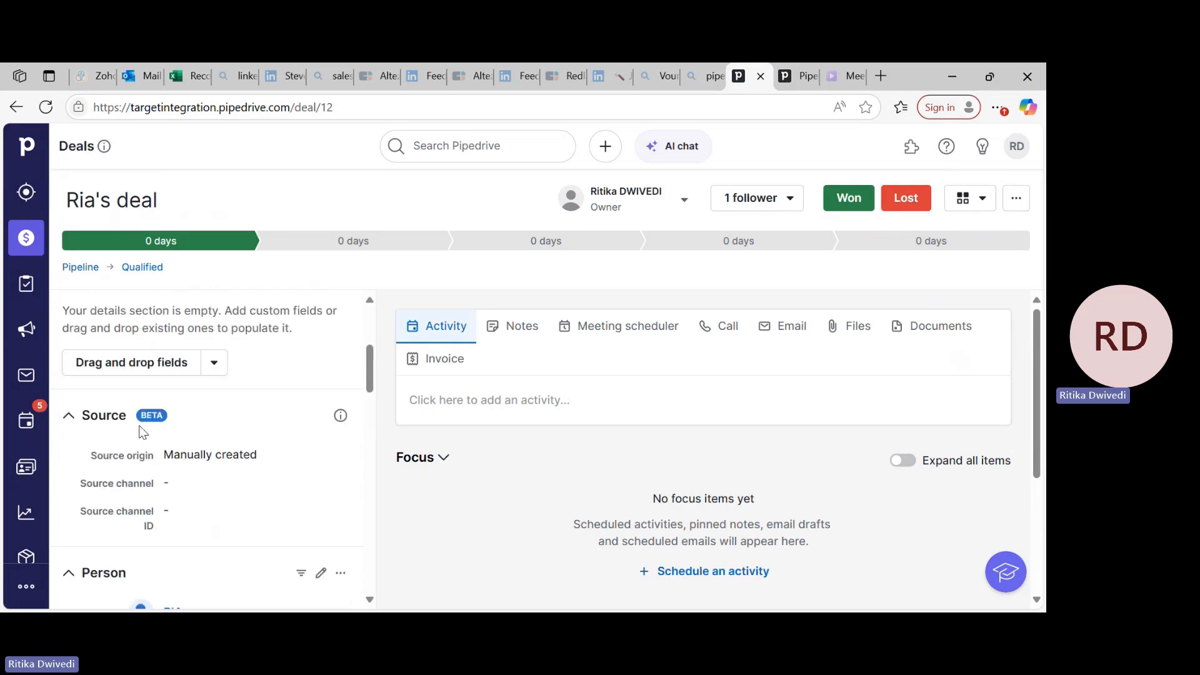
scroll(142, 431, down, 10)
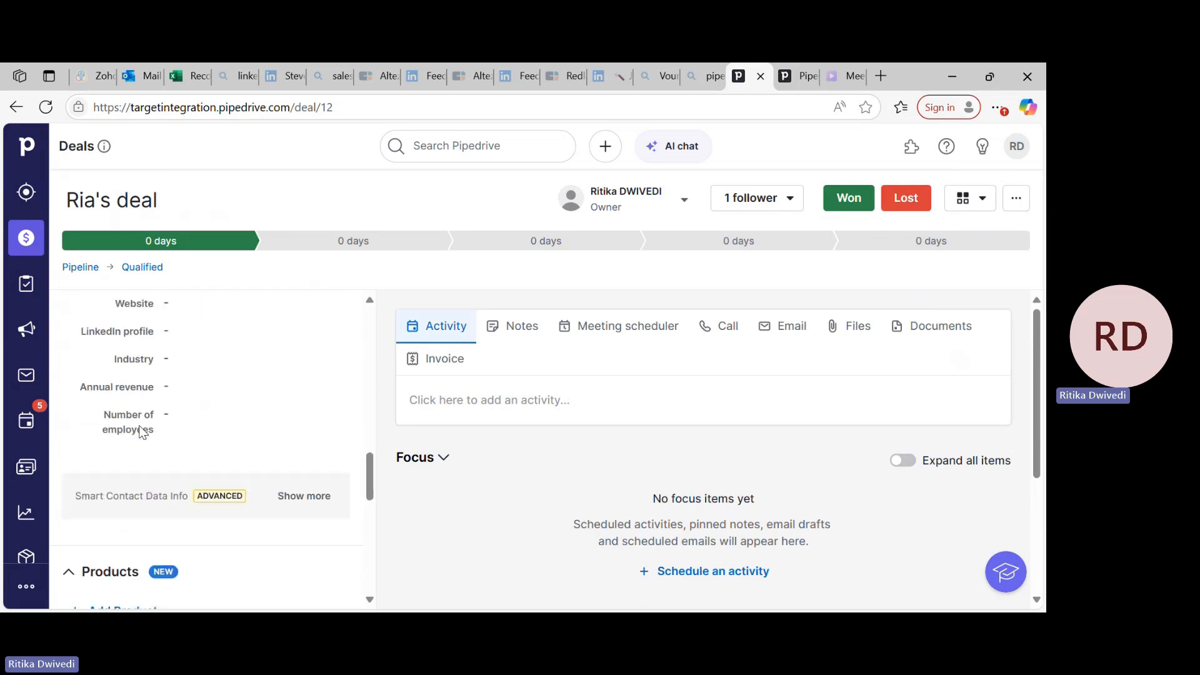
scroll(140, 430, down, 4)
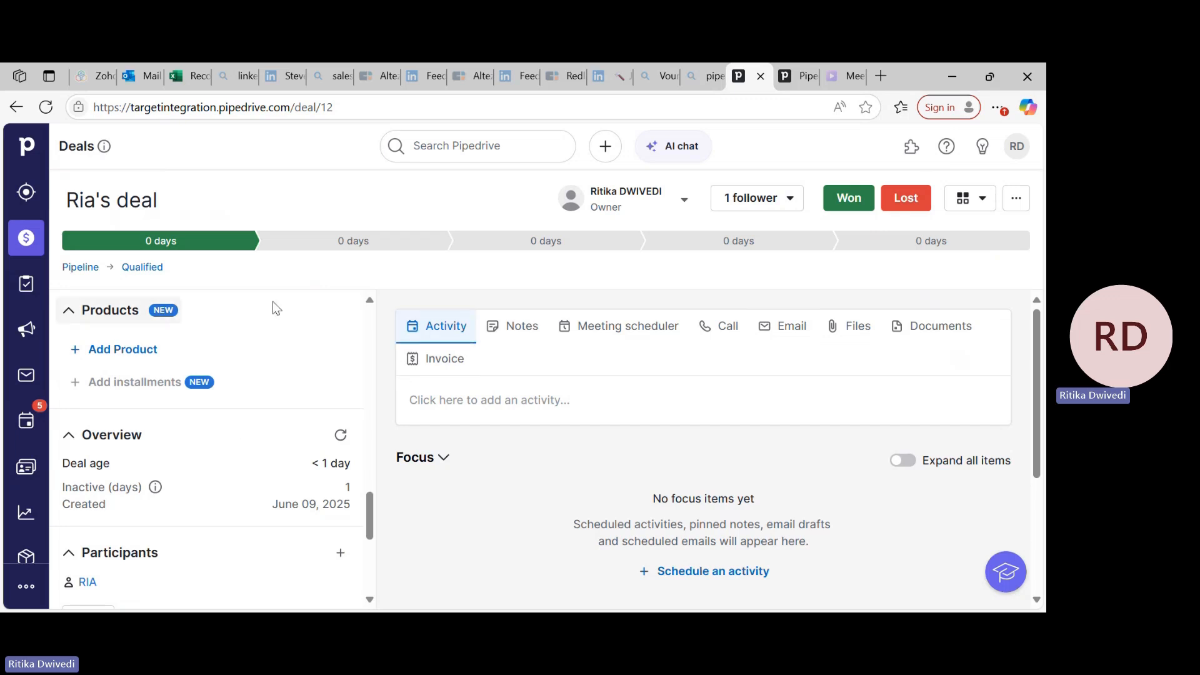
scroll(461, 423, down, 1)
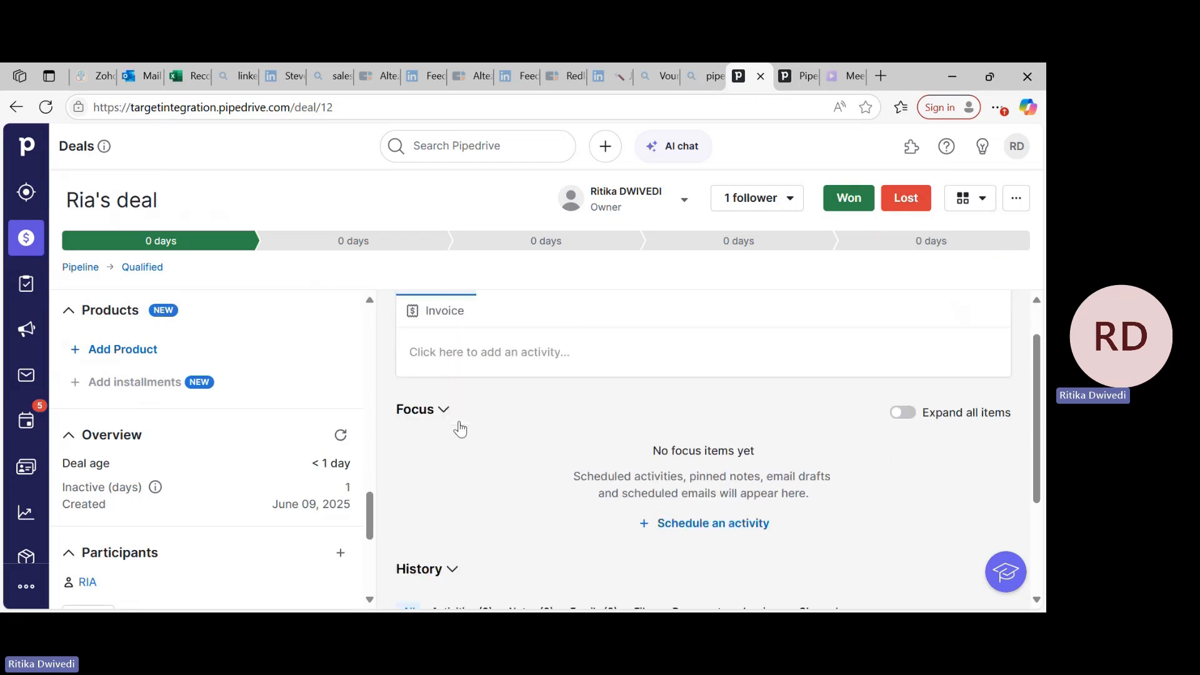
scroll(461, 423, up, 1)
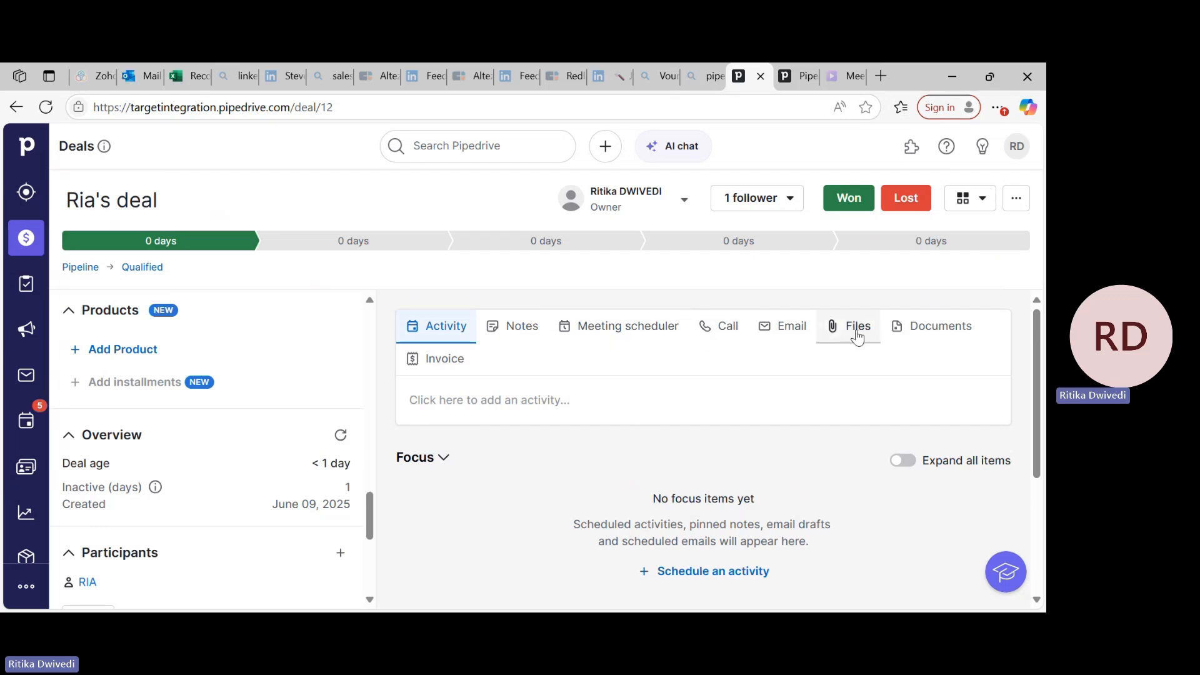
scroll(324, 539, down, 10)
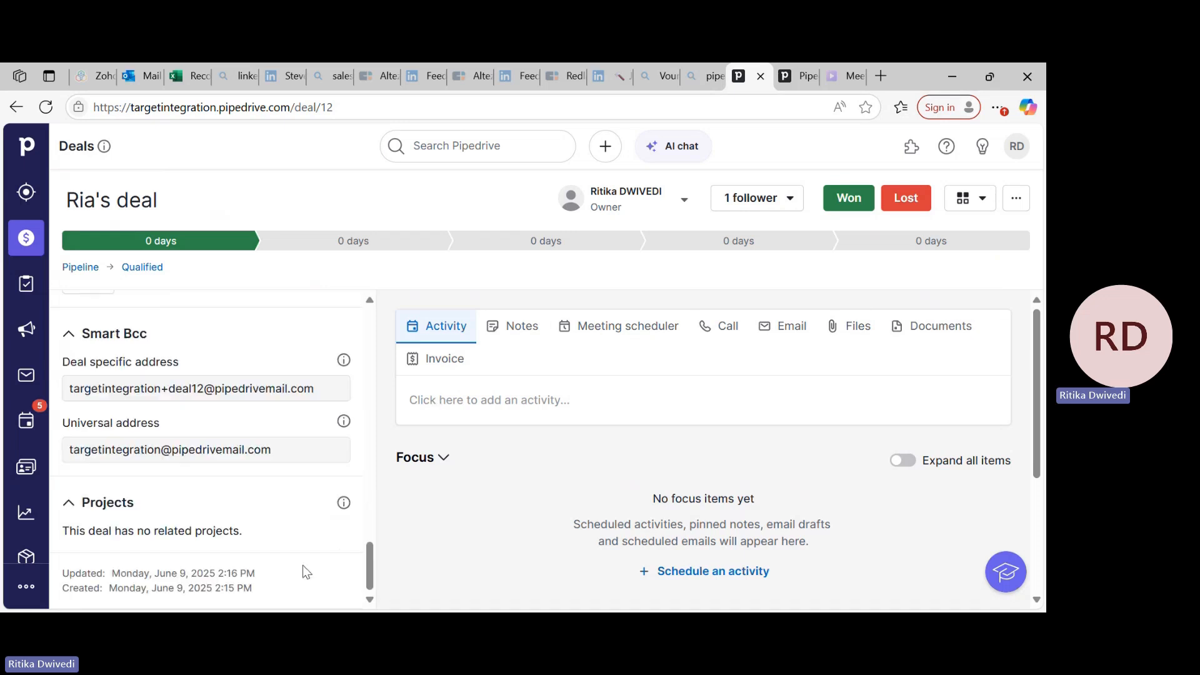
scroll(302, 565, up, 8)
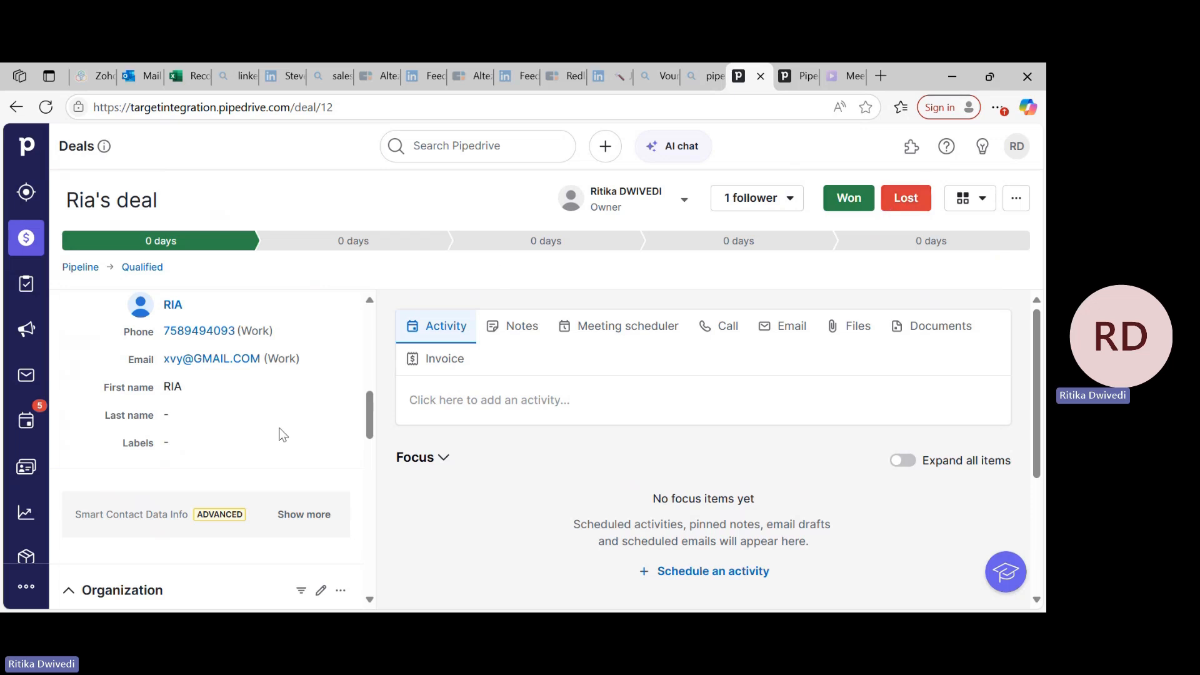
scroll(283, 436, up, 2)
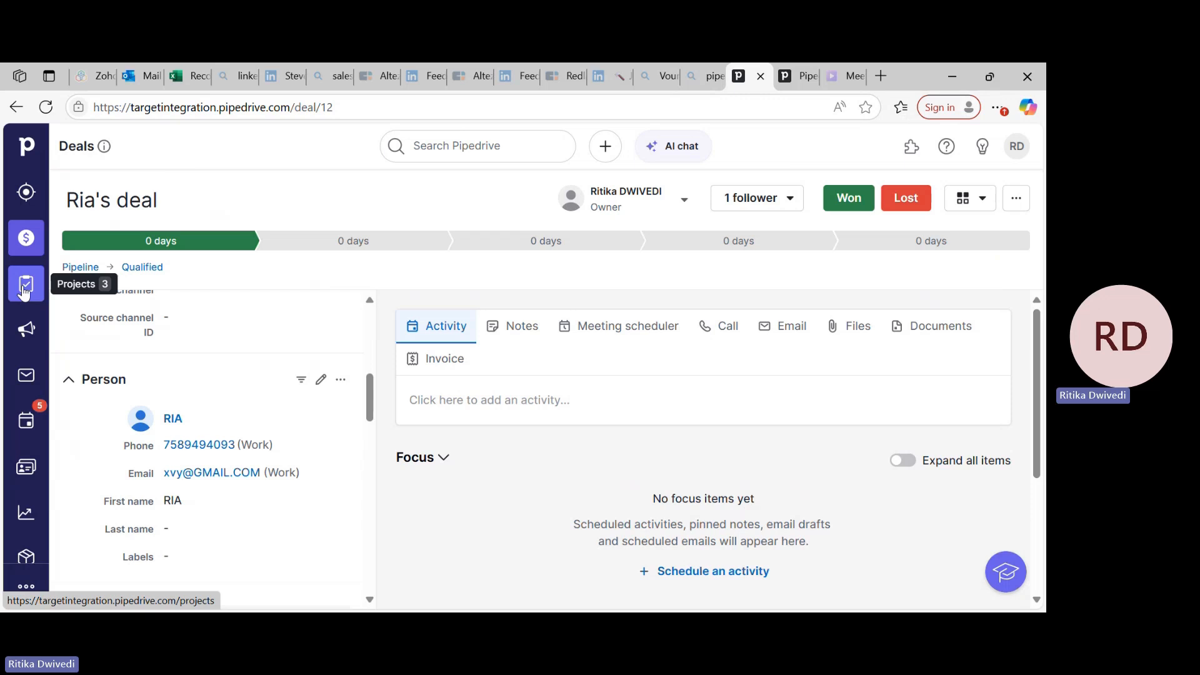
Examine the Campaigns overview's email templates, contact nurturing and performance features, and view the Sales Inbox overview.
click(28, 334)
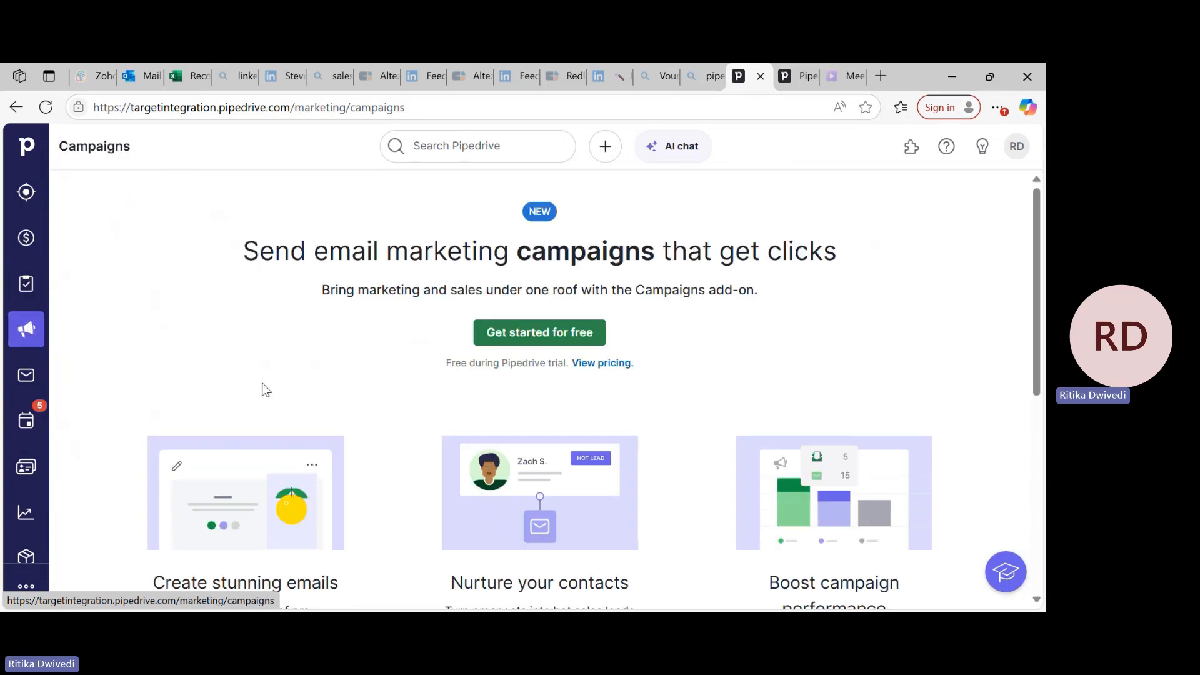
scroll(281, 455, down, 2)
scroll(283, 456, up, 2)
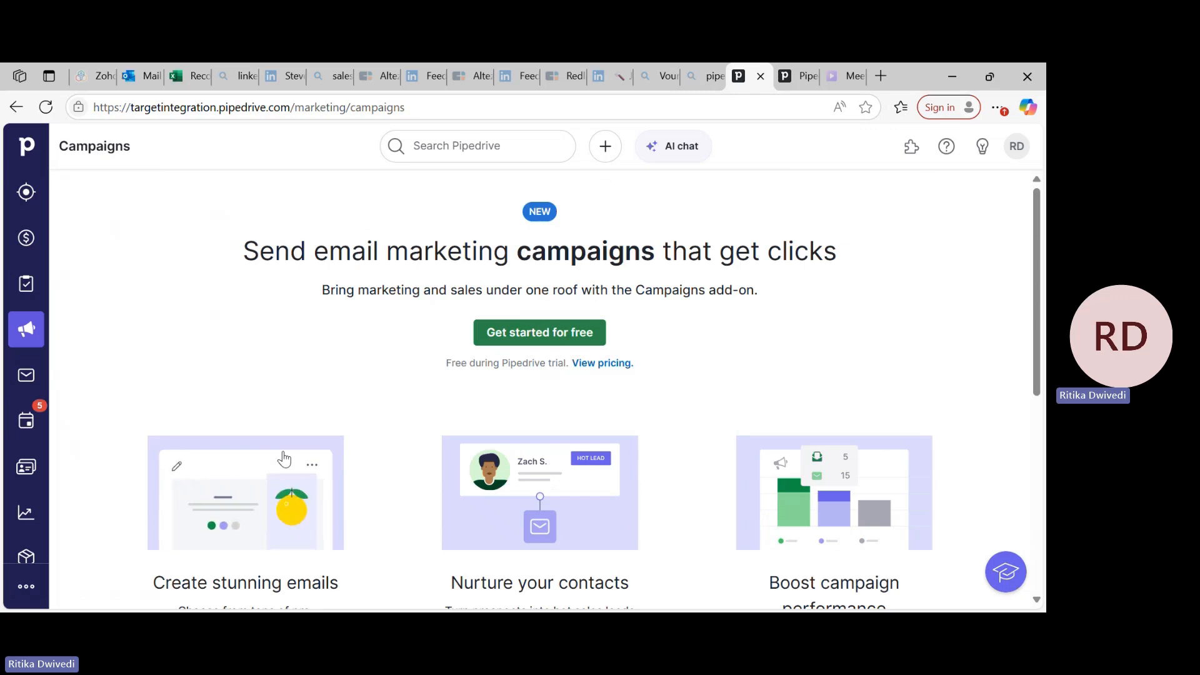
scroll(284, 459, down, 1)
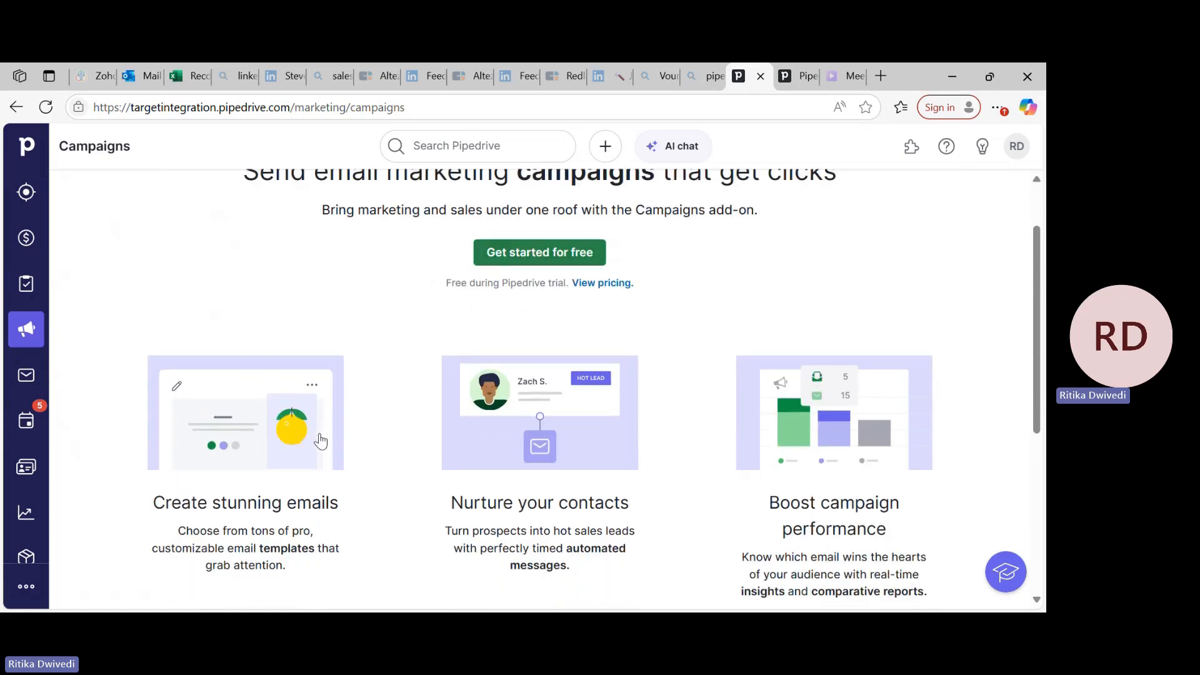
scroll(208, 431, down, 1)
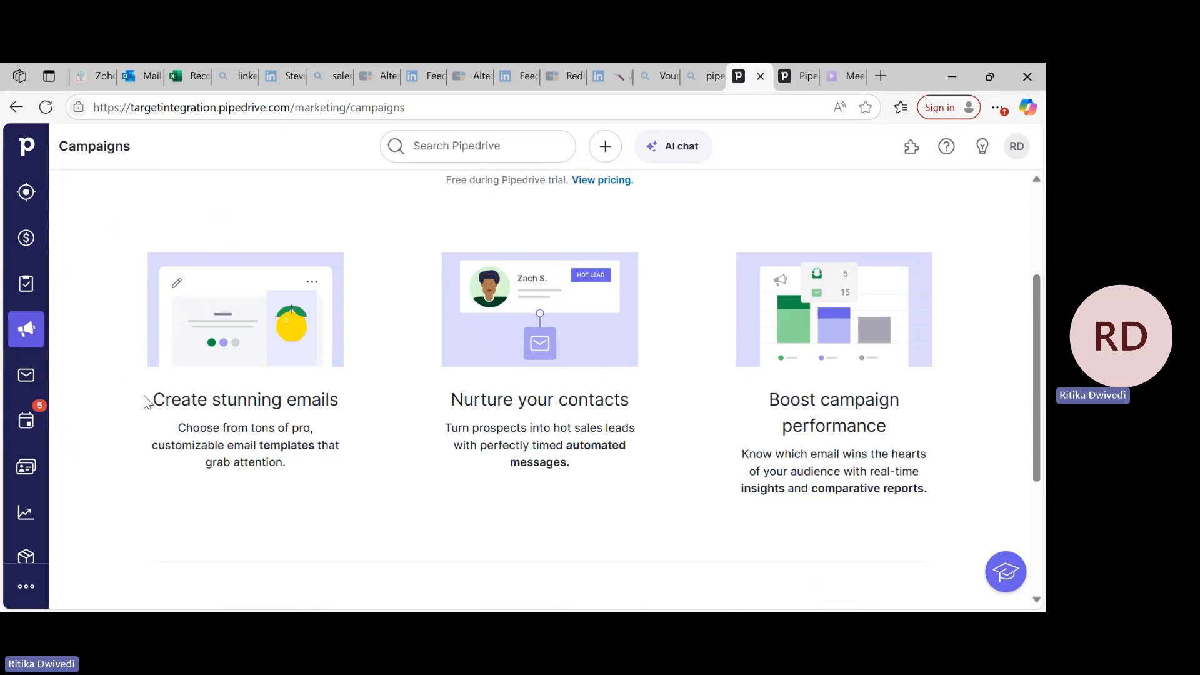
drag(145, 400, 336, 456)
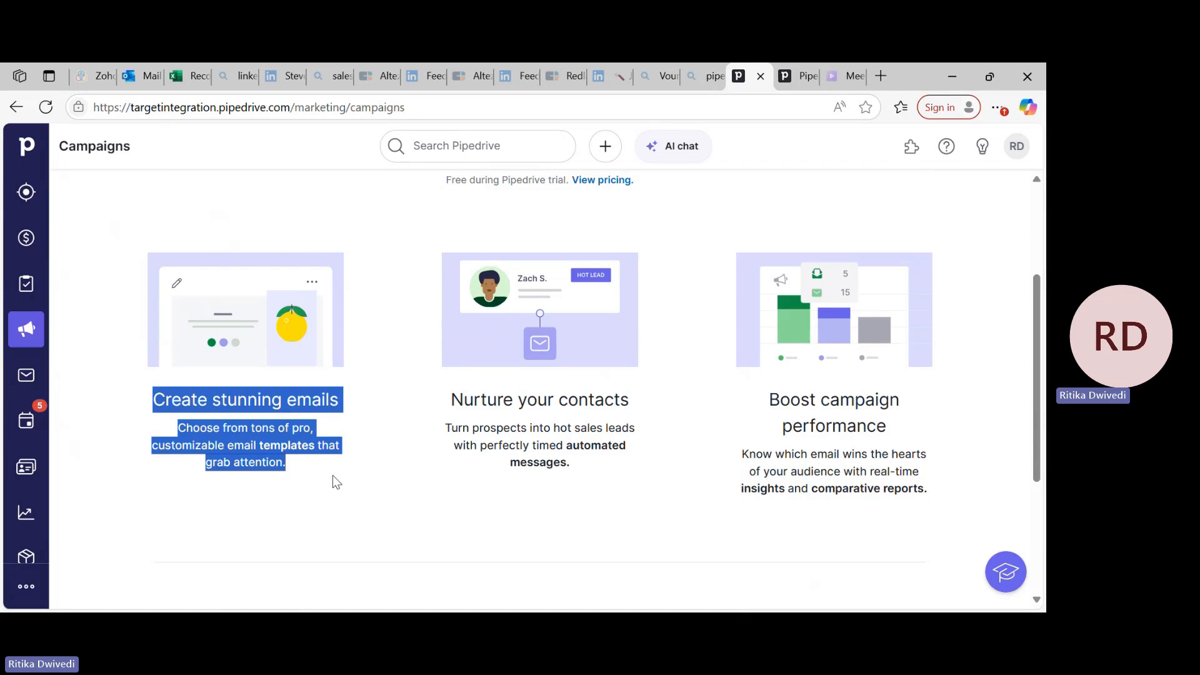
drag(450, 411, 636, 461)
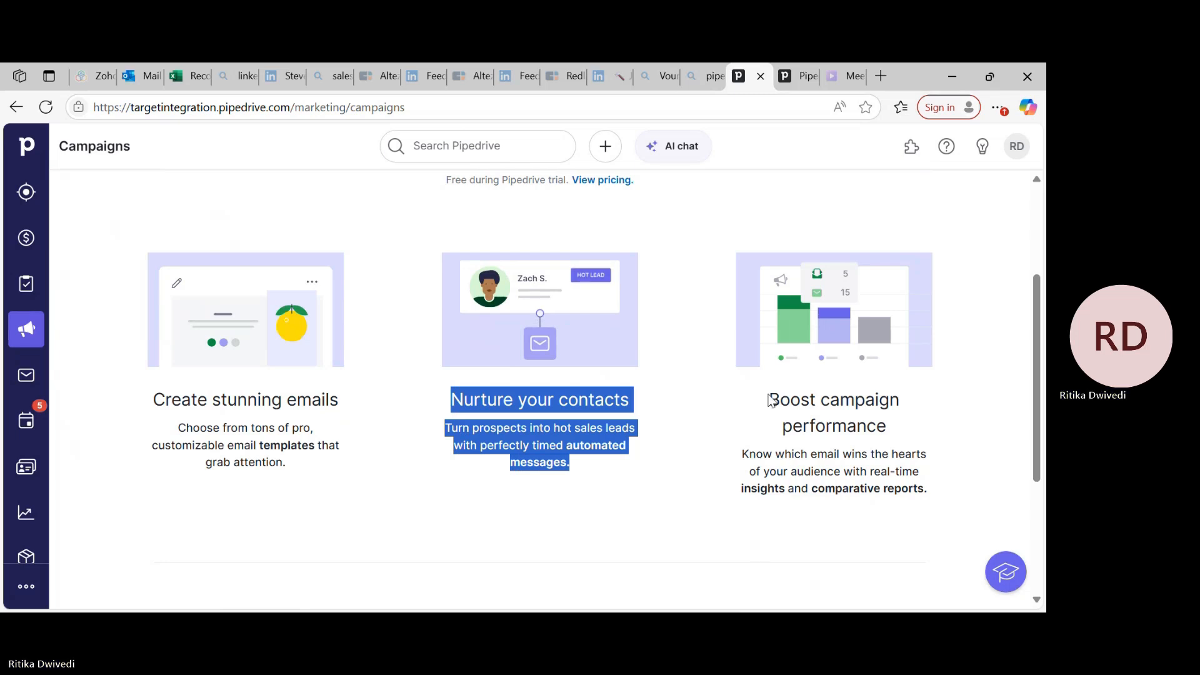
scroll(763, 428, down, 1)
scroll(407, 501, down, 3)
scroll(407, 501, up, 6)
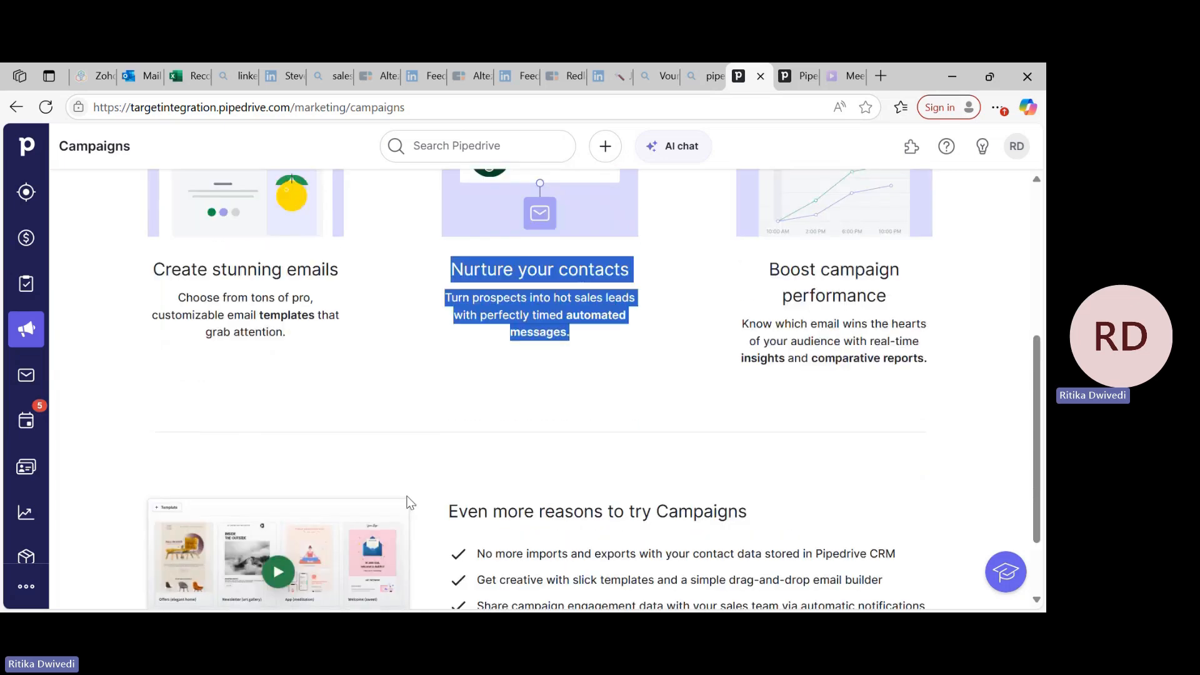
click(16, 382)
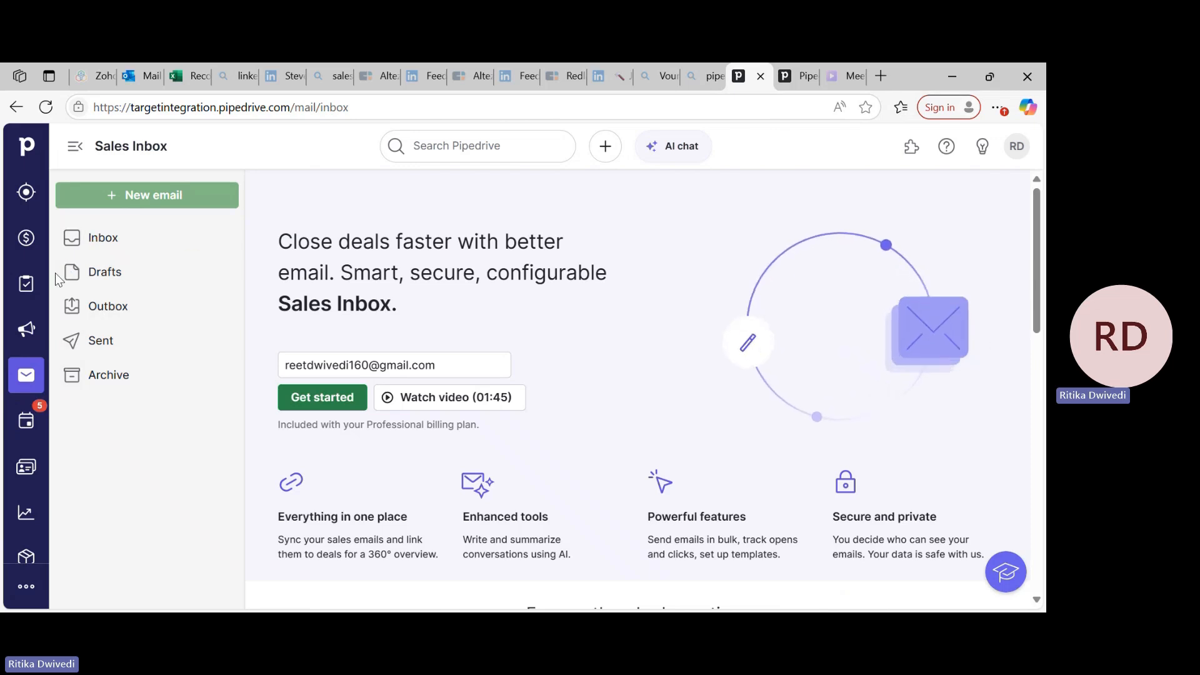
Open the People contacts list and examine the fields for adding a person, closing the form without saving.
click(24, 476)
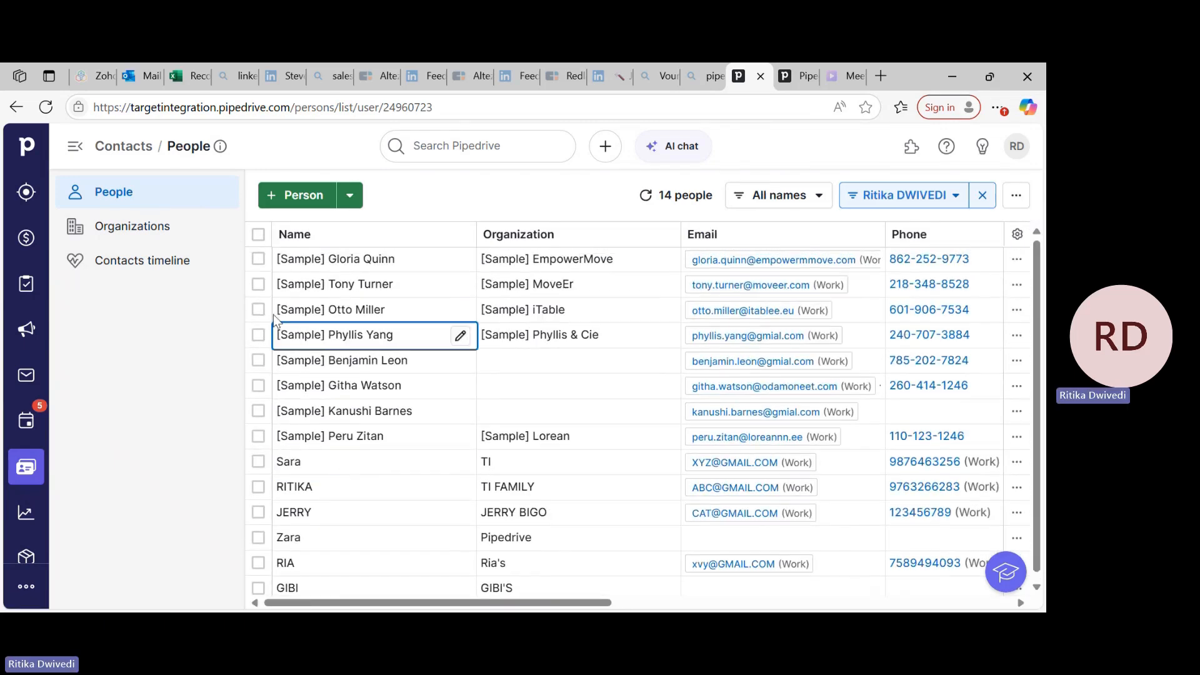
click(299, 200)
scroll(479, 389, down, 2)
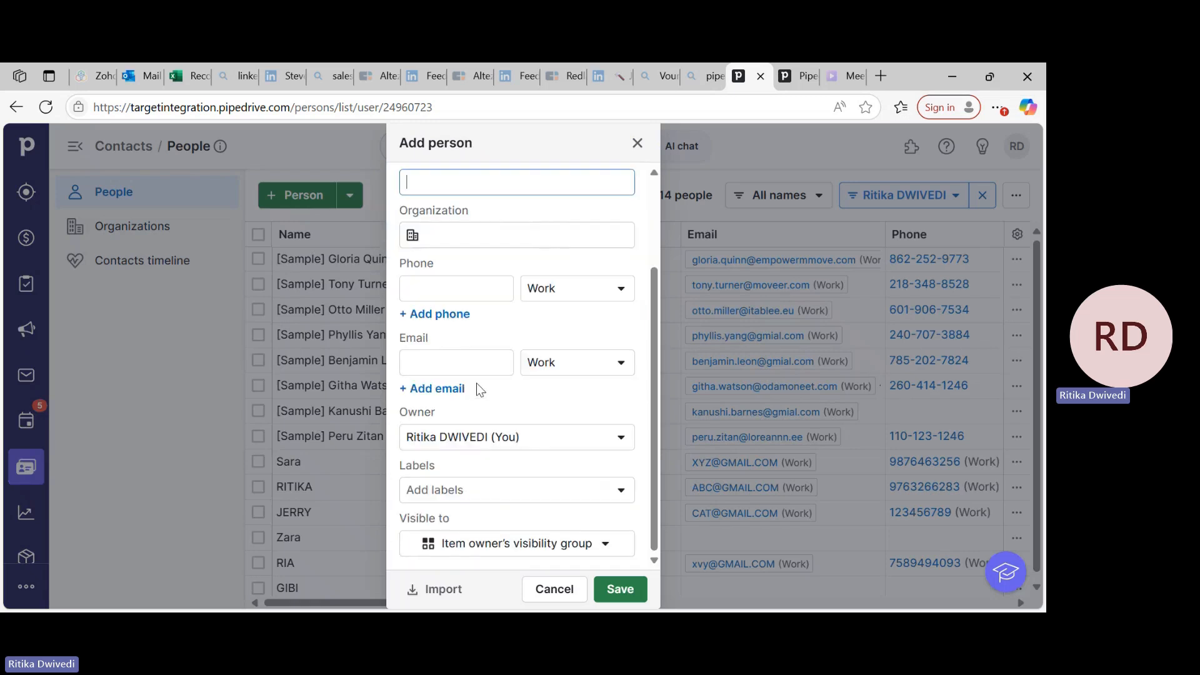
scroll(518, 215, up, 2)
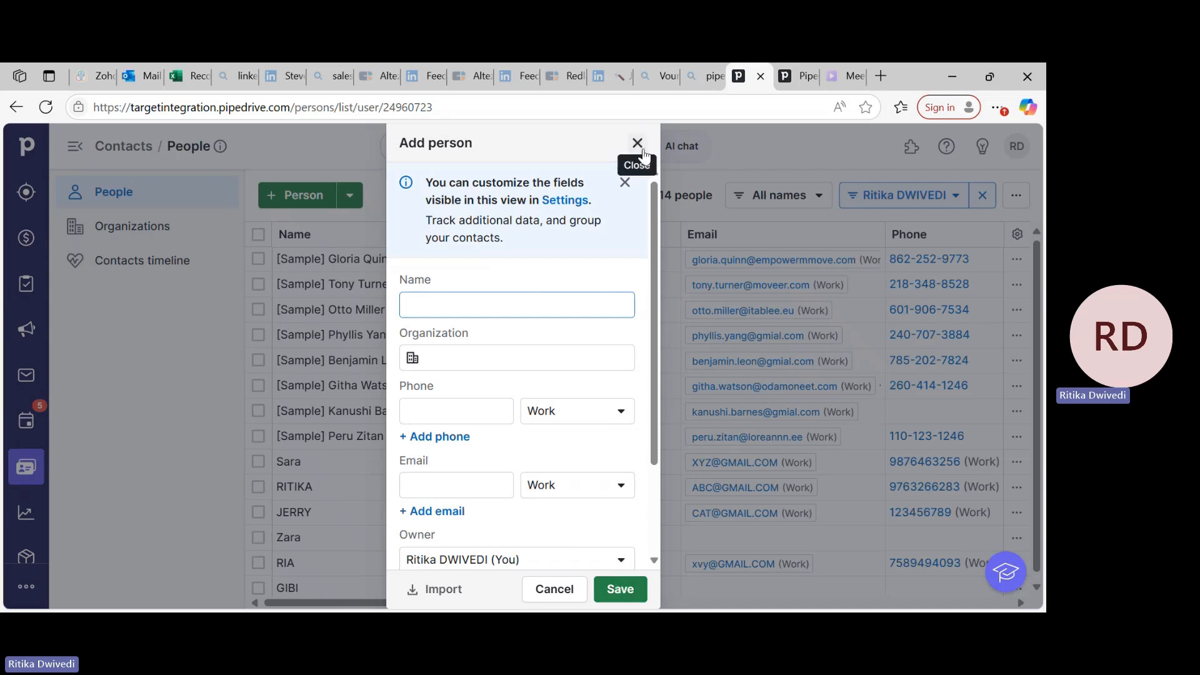
click(637, 143)
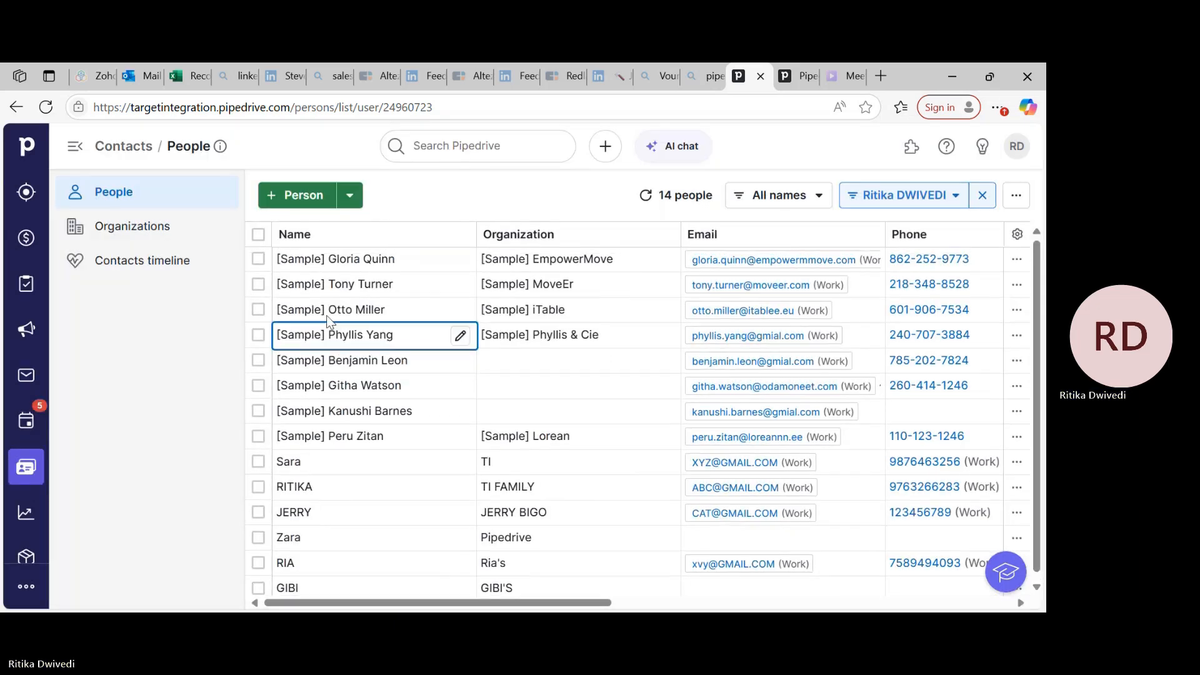
Open the Organizations contacts list and examine the fields for adding an organization, closing the form without saving.
click(173, 234)
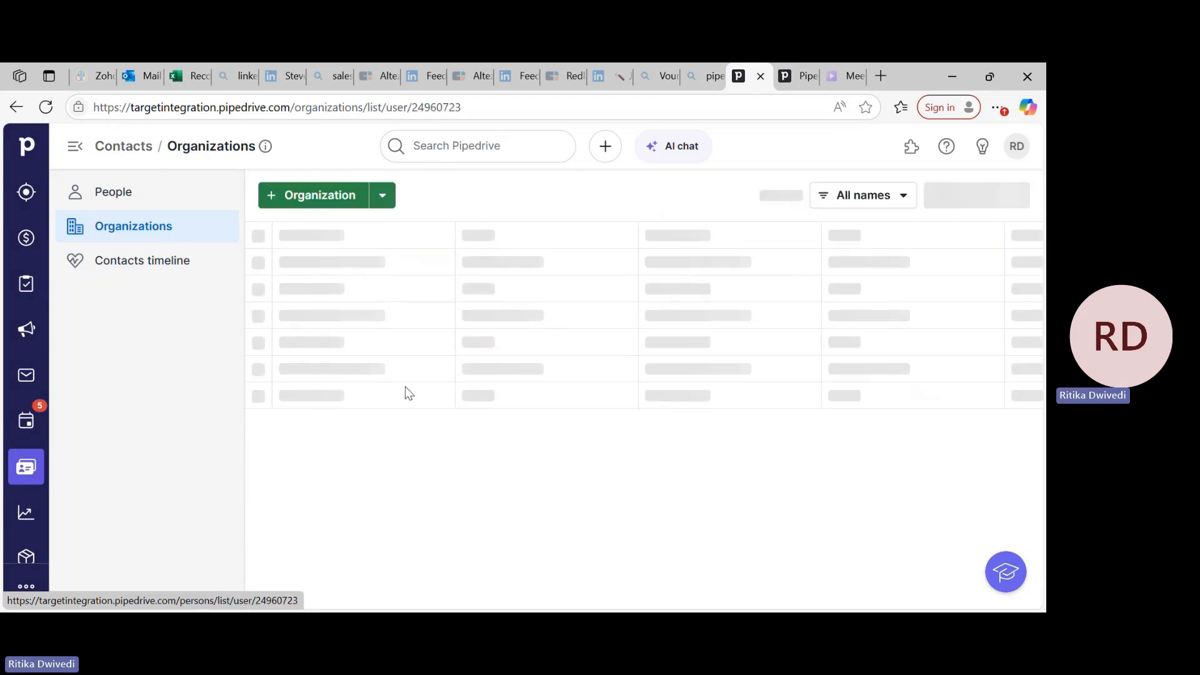
click(307, 197)
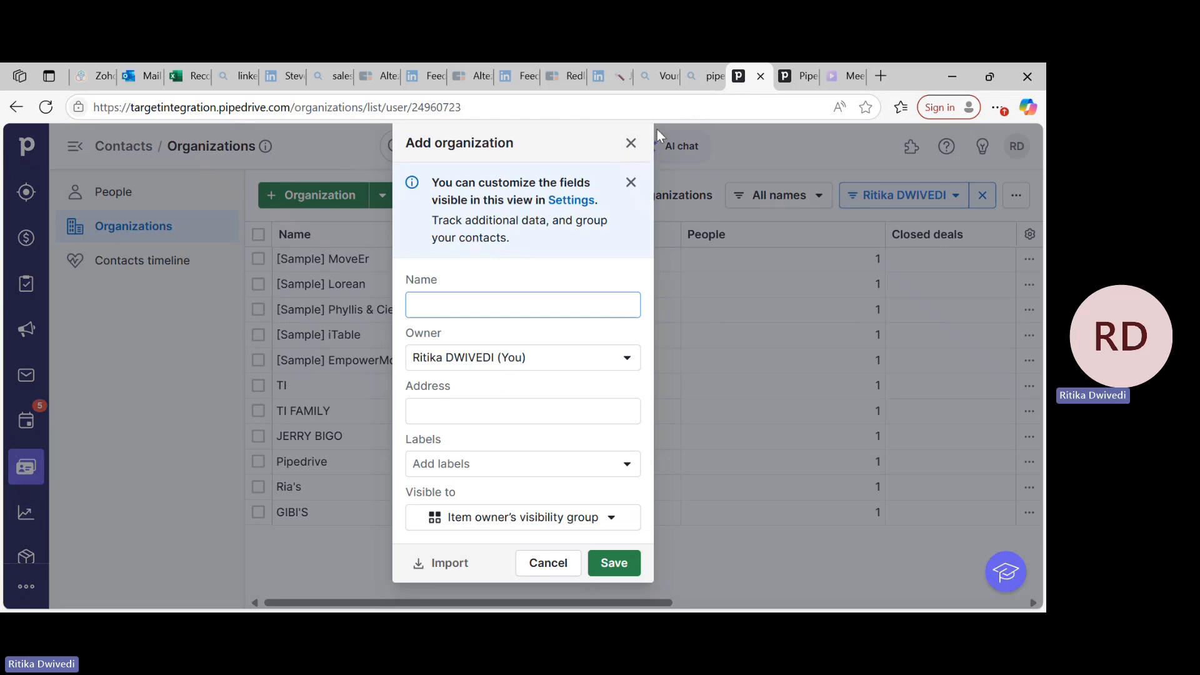
click(632, 145)
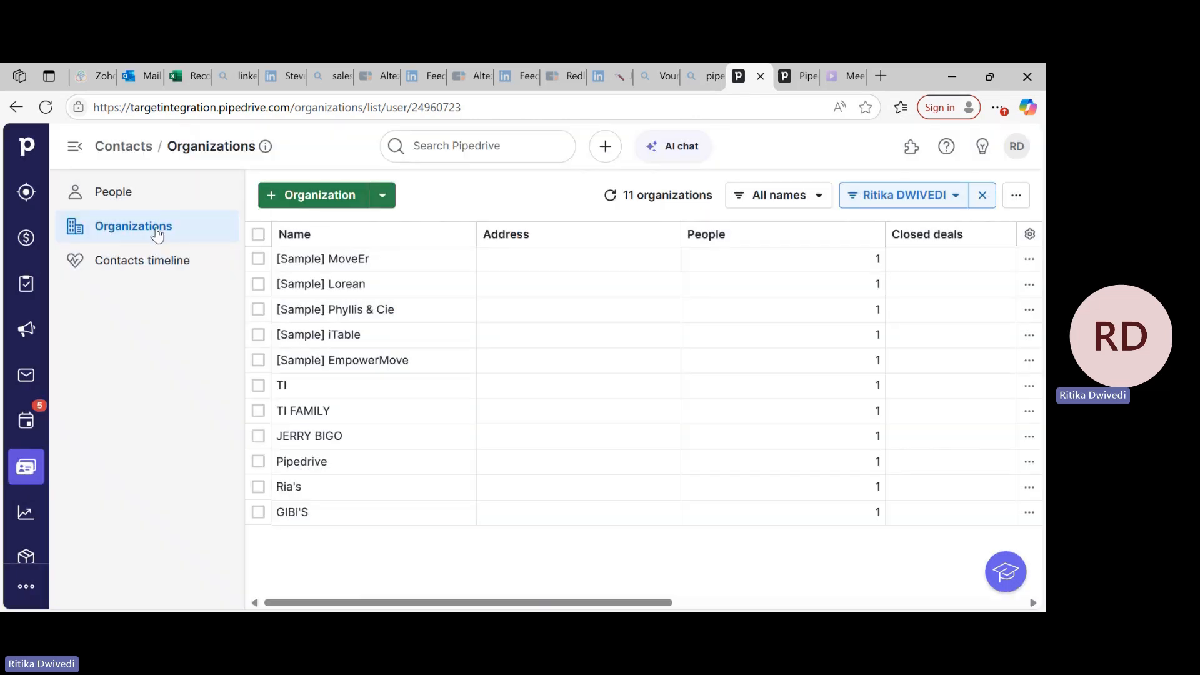
View the bulk edit options for the [Sample] Lorean organization and the list's import, export and cleanup options without applying any.
click(258, 285)
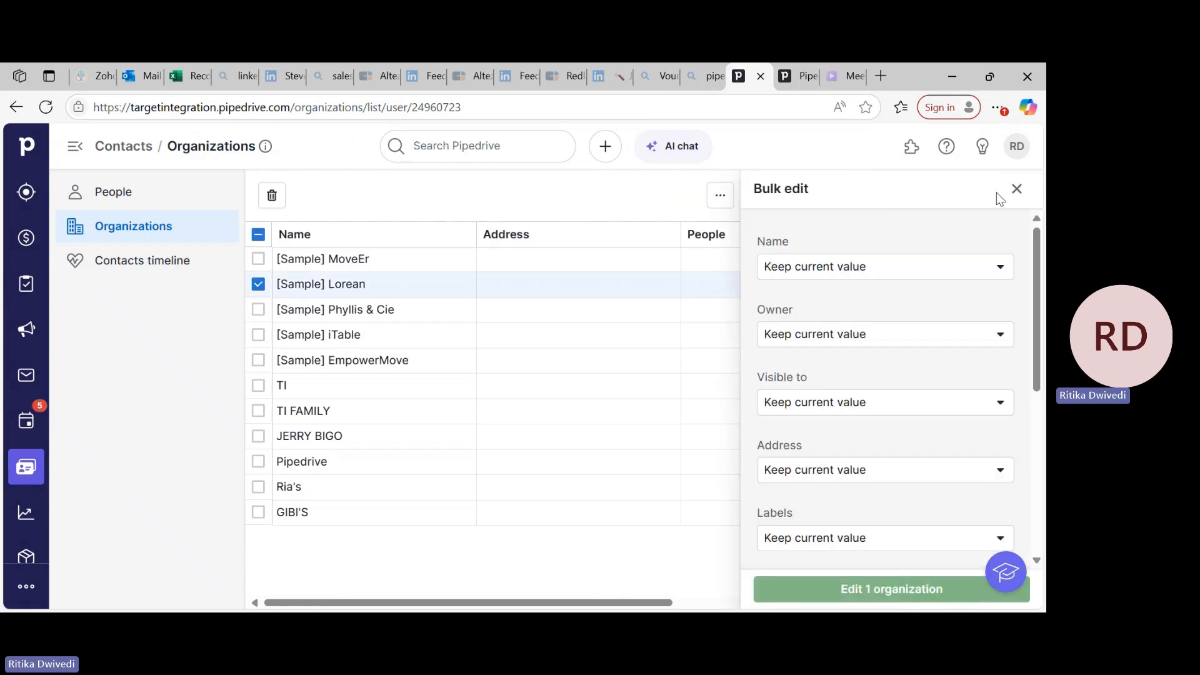
click(1017, 188)
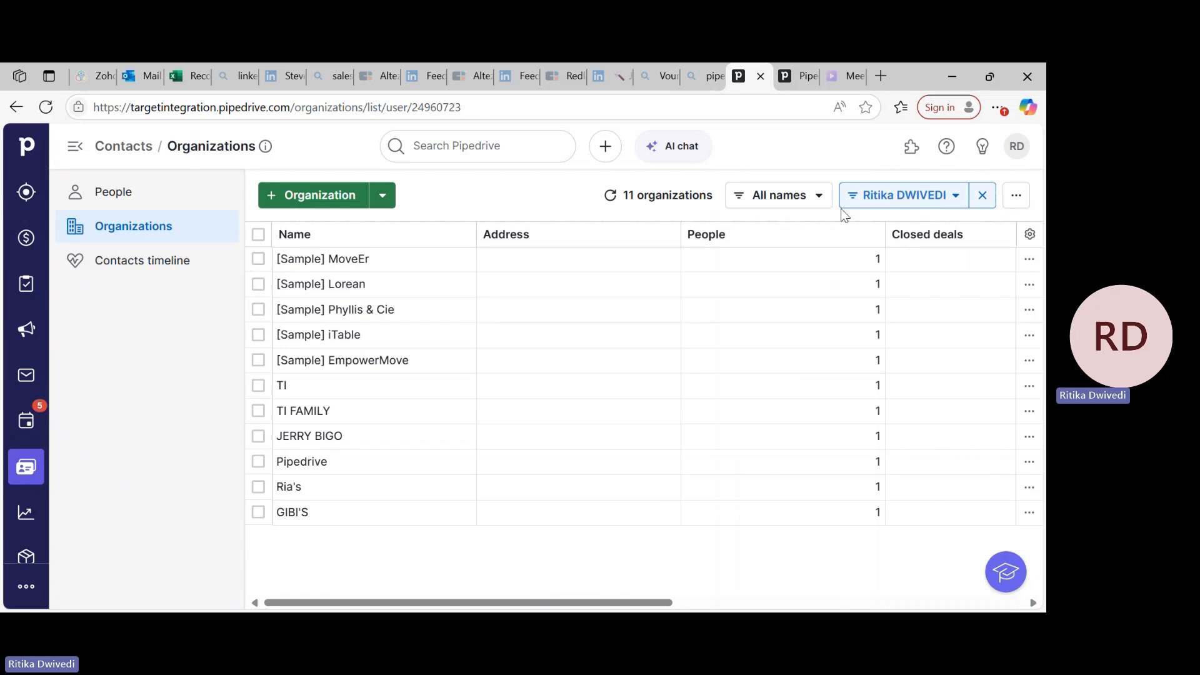
click(1019, 199)
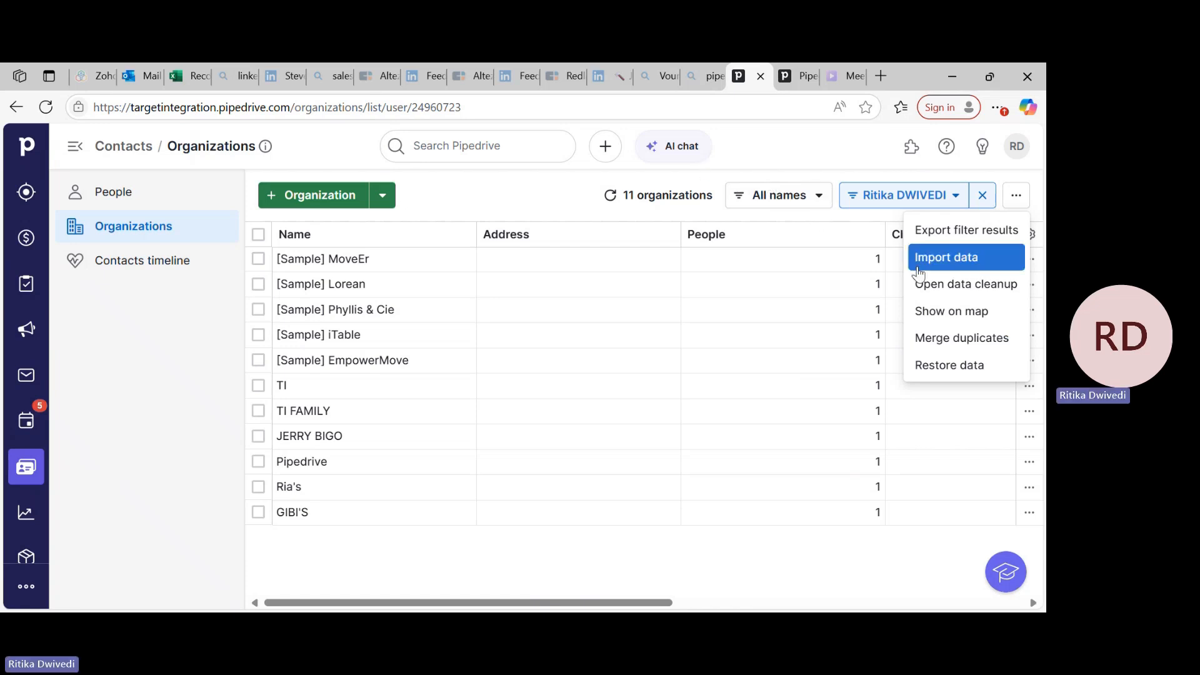
click(809, 155)
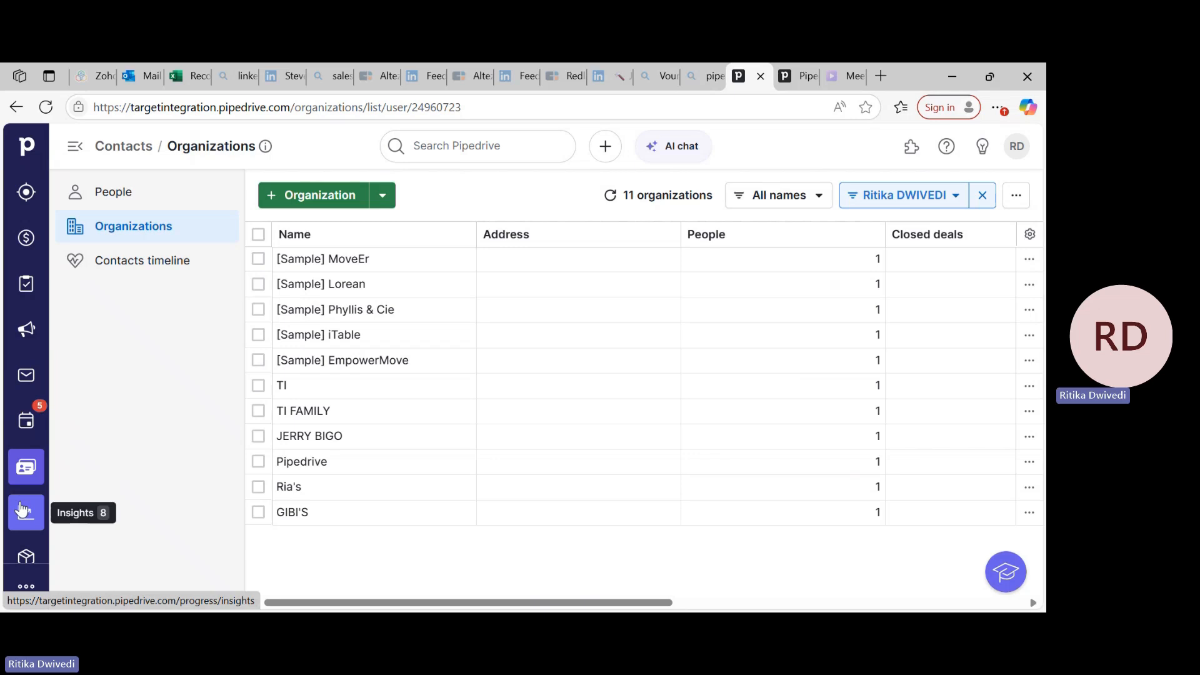
scroll(22, 509, down, 1)
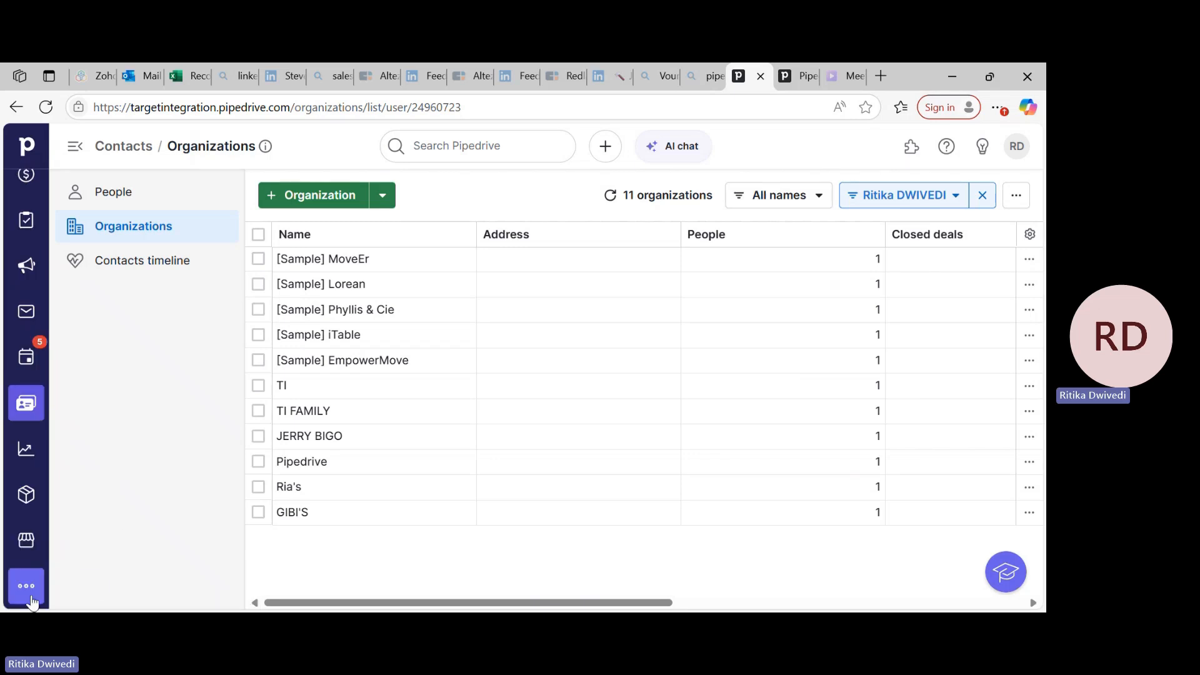
scroll(25, 282, up, 1)
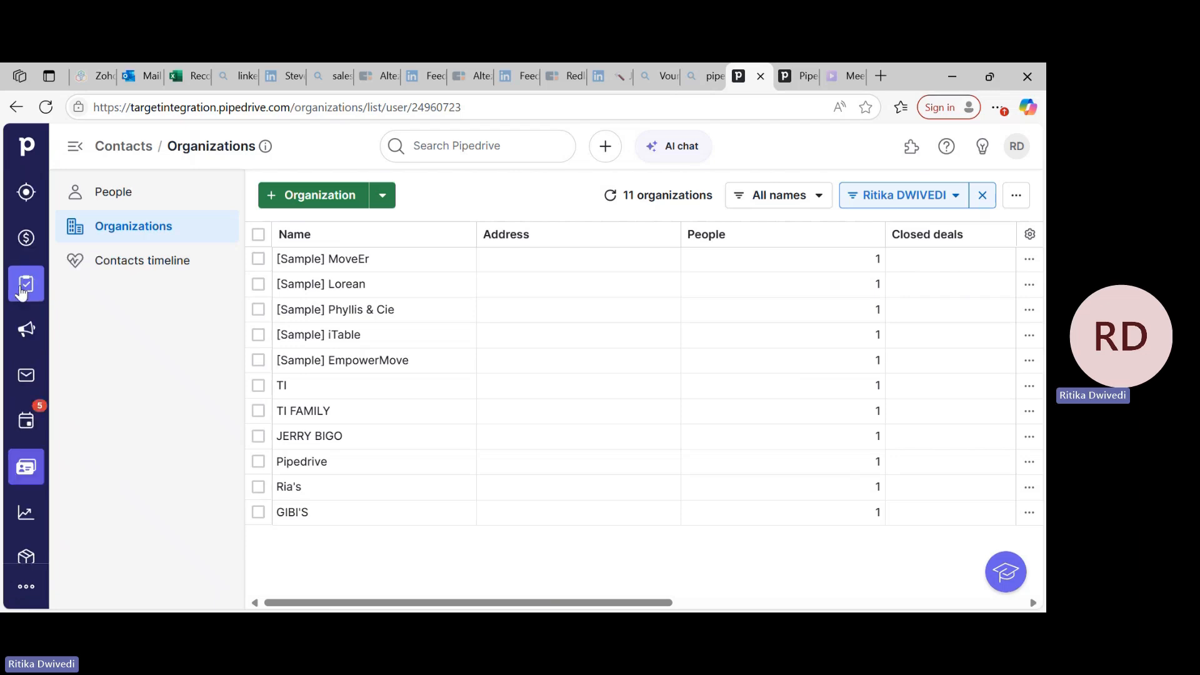